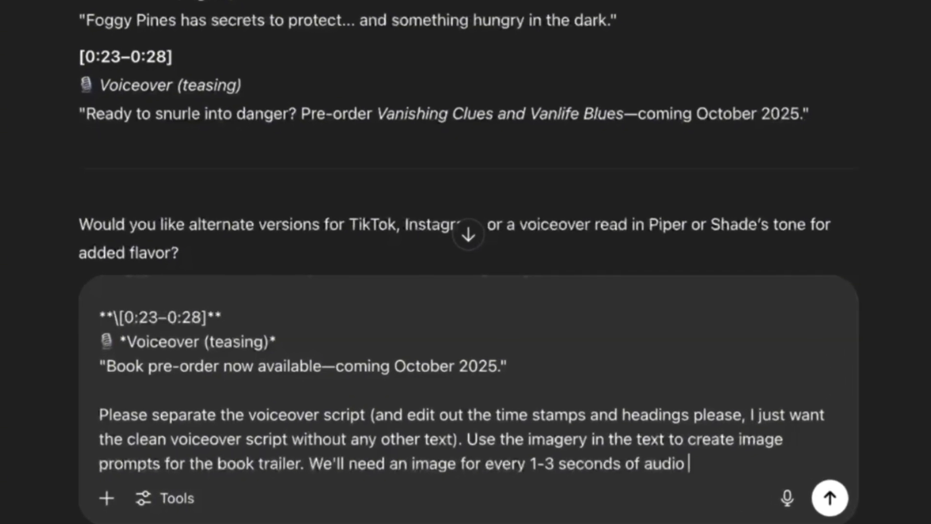
- Complete the request with ", so please create anywhere between 9-28 image prompts." and send it
{"action": "type", "text": ", so please create anywhere between 9-28 image pro"}
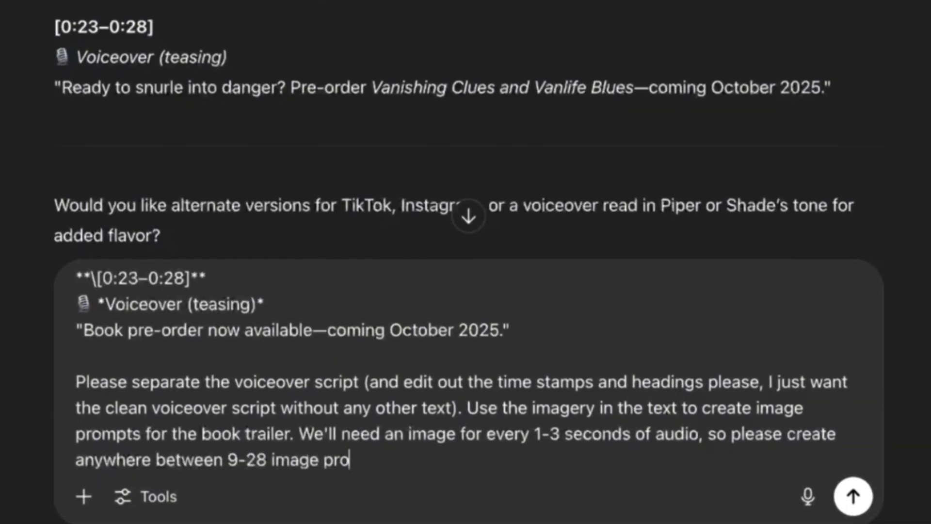
{"action": "type", "text": "mpts. I have characters created in Dzine"}
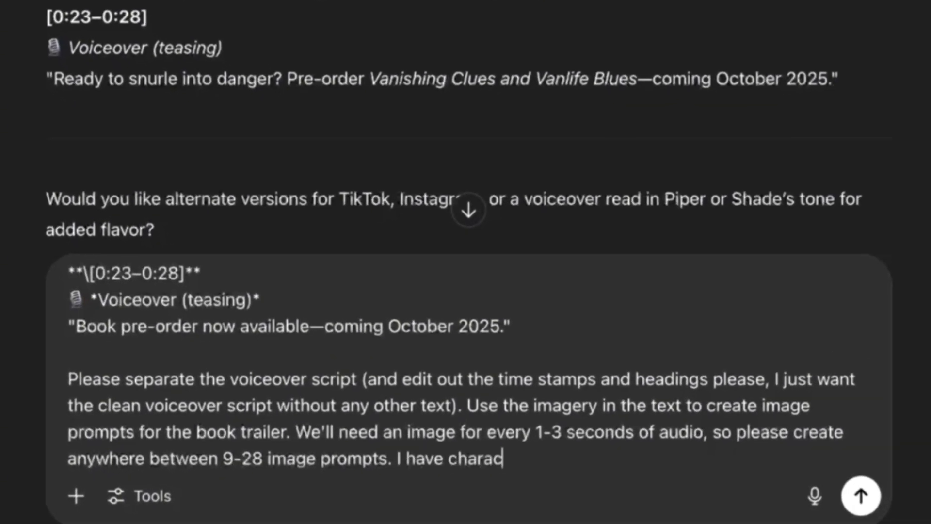
{"action": "left_click_drag", "start_coordinate": [771, 460], "coordinate": [394, 460]}
{"action": "key", "text": "BackSpace"}
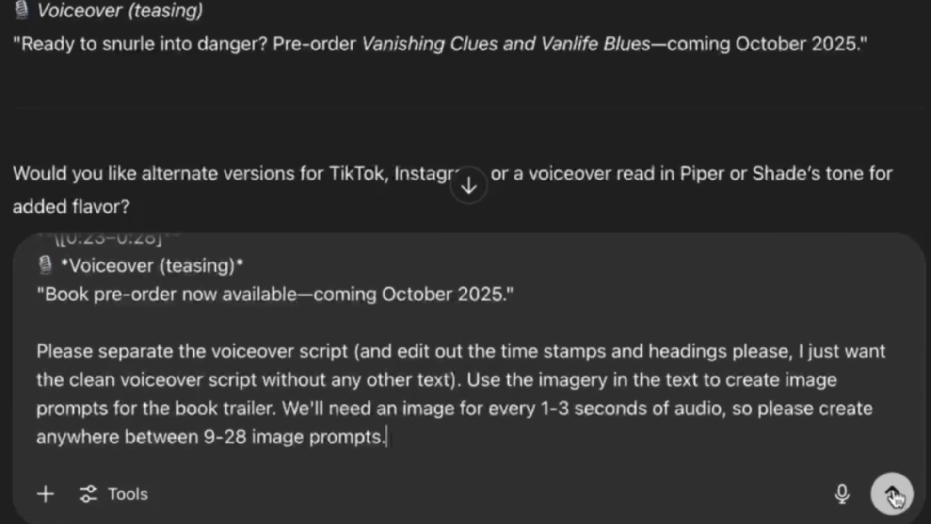
{"action": "left_click", "coordinate": [884, 494]}
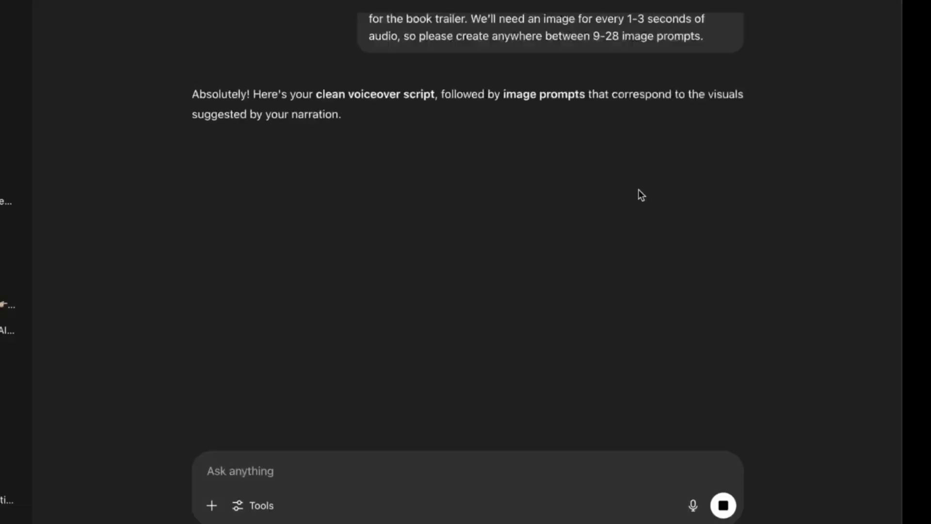
- Read through the image and video prompts for each voiceover line and the reusable book trailer generation prompt
{"action": "scroll", "coordinate": [638, 195], "scroll_direction": "down", "scroll_amount": 4}
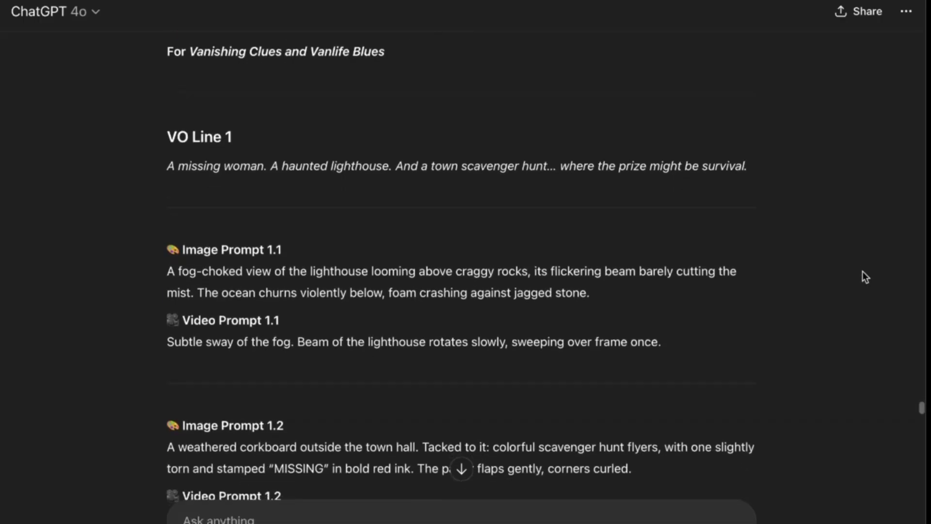
{"action": "scroll", "coordinate": [862, 272], "scroll_direction": "down", "scroll_amount": 10}
{"action": "scroll", "coordinate": [862, 272], "scroll_direction": "down", "scroll_amount": 20}
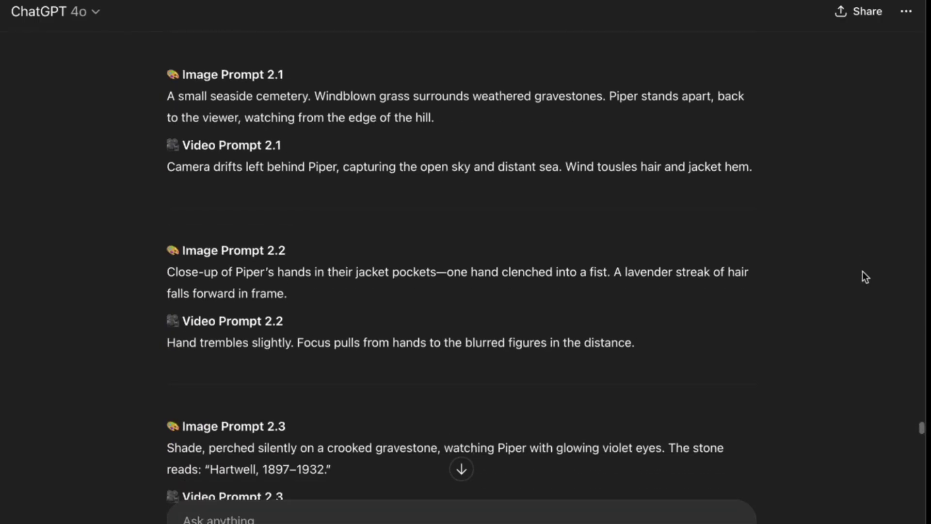
{"action": "scroll", "coordinate": [862, 271], "scroll_direction": "down", "scroll_amount": 20}
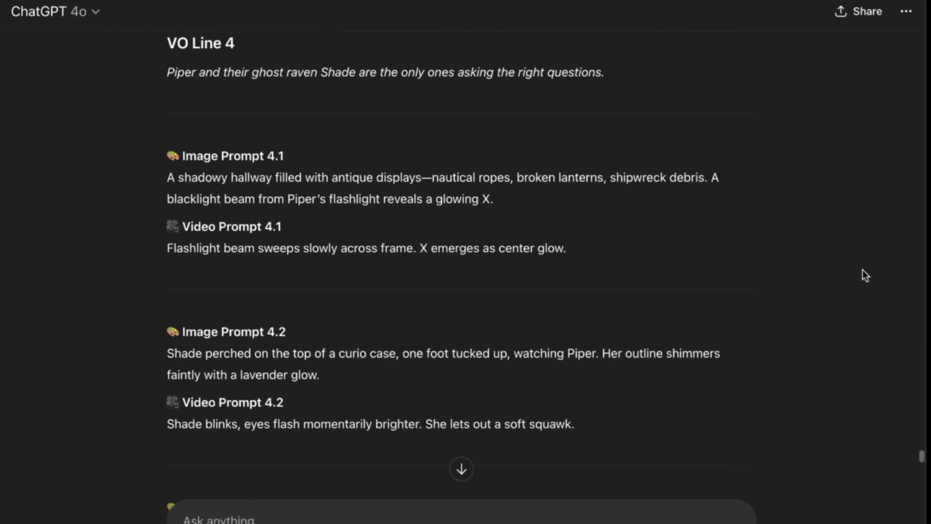
{"action": "scroll", "coordinate": [865, 266], "scroll_direction": "down", "scroll_amount": 20}
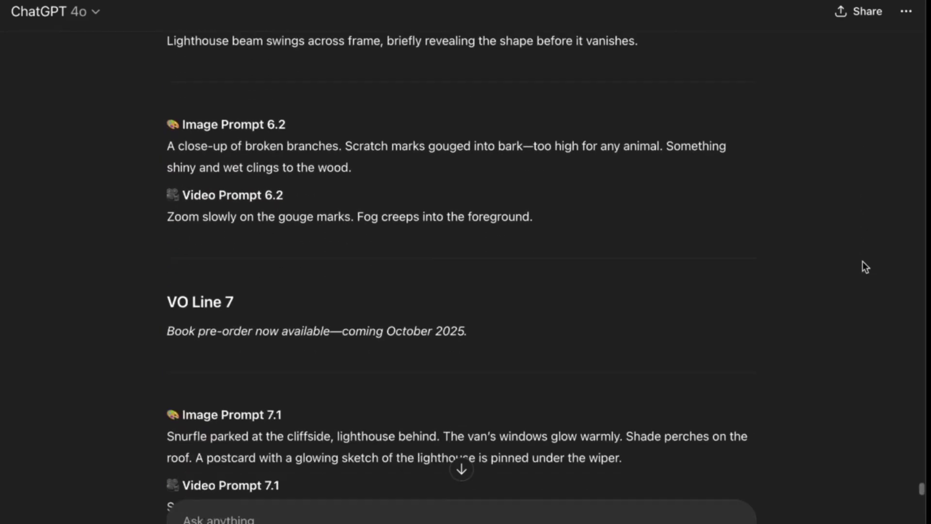
{"action": "scroll", "coordinate": [863, 267], "scroll_direction": "down", "scroll_amount": 7}
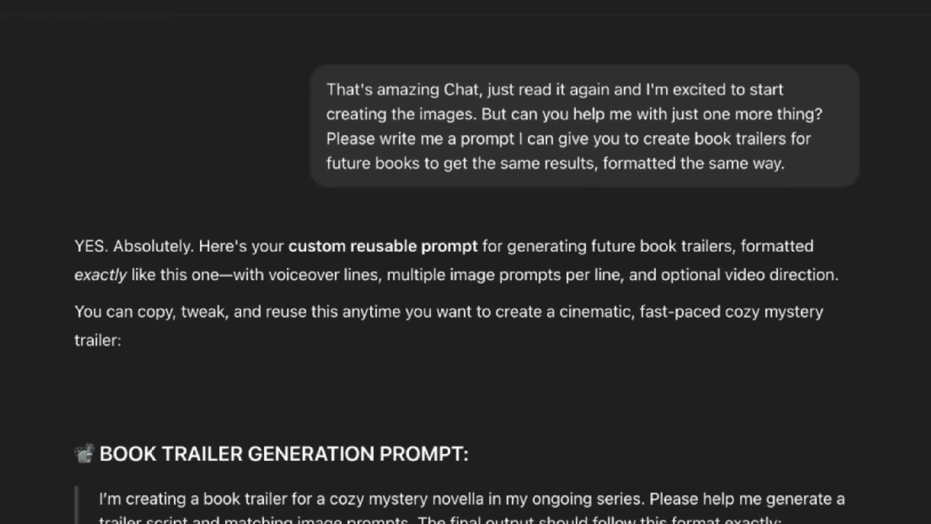
{"action": "scroll", "coordinate": [864, 267], "scroll_direction": "down", "scroll_amount": 5}
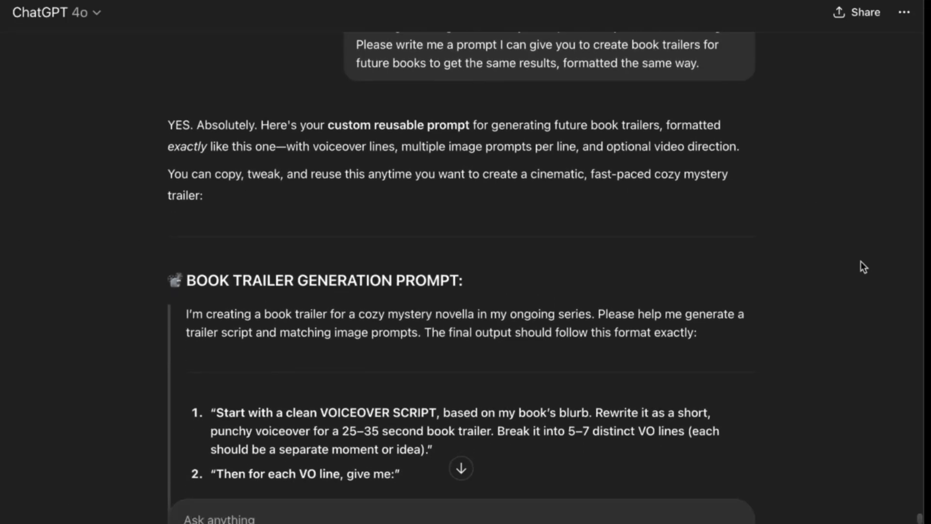
{"action": "scroll", "coordinate": [864, 267], "scroll_direction": "down", "scroll_amount": 3}
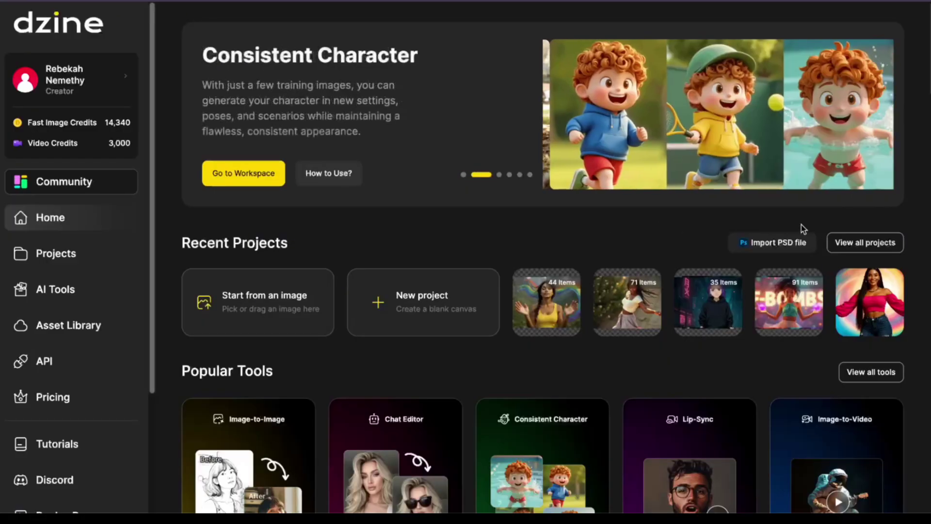
- Switch to Dzine and open the Van Cozy Cover project from the full project list
{"action": "left_click", "coordinate": [856, 251]}
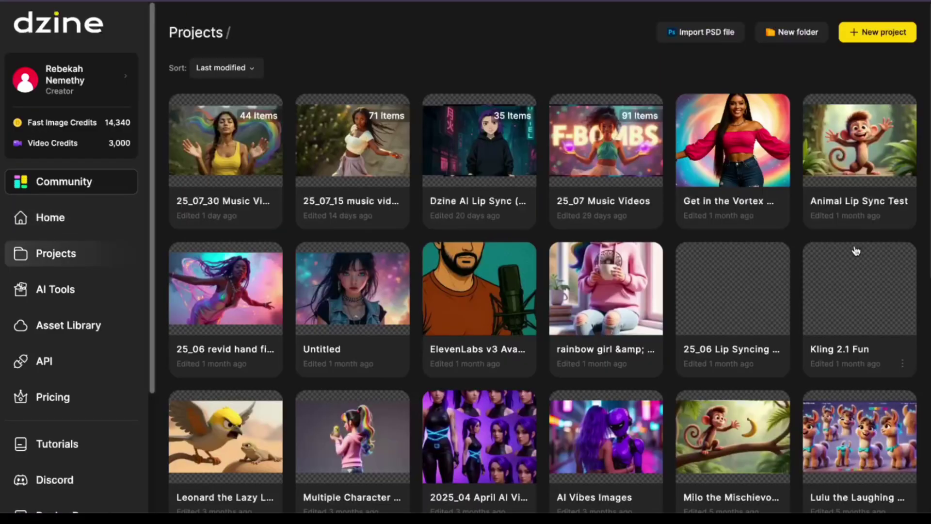
{"action": "scroll", "coordinate": [856, 251], "scroll_direction": "down", "scroll_amount": 4}
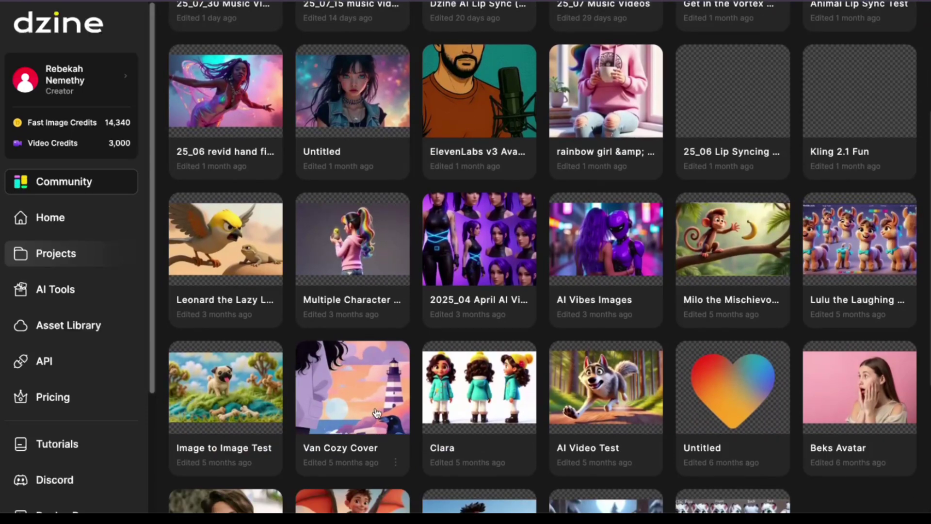
{"action": "left_click", "coordinate": [376, 412]}
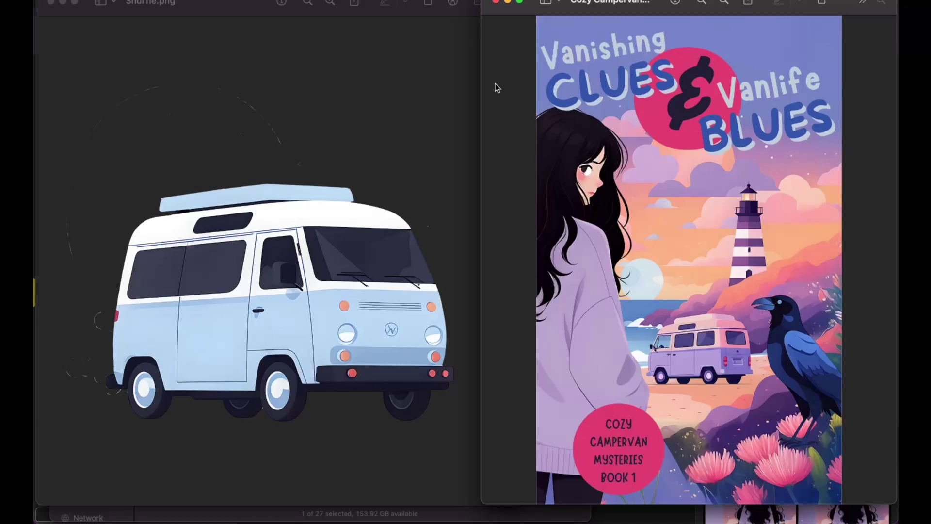
- Close the image previews of the book cover, the van, the raven and Piper, and return to the Dzine canvas
{"action": "left_click", "coordinate": [496, 4]}
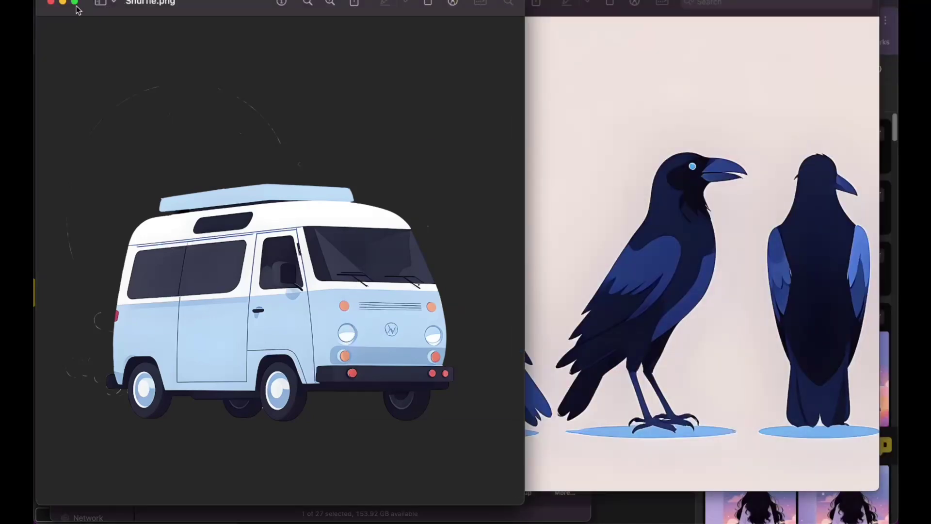
{"action": "left_click", "coordinate": [51, 3]}
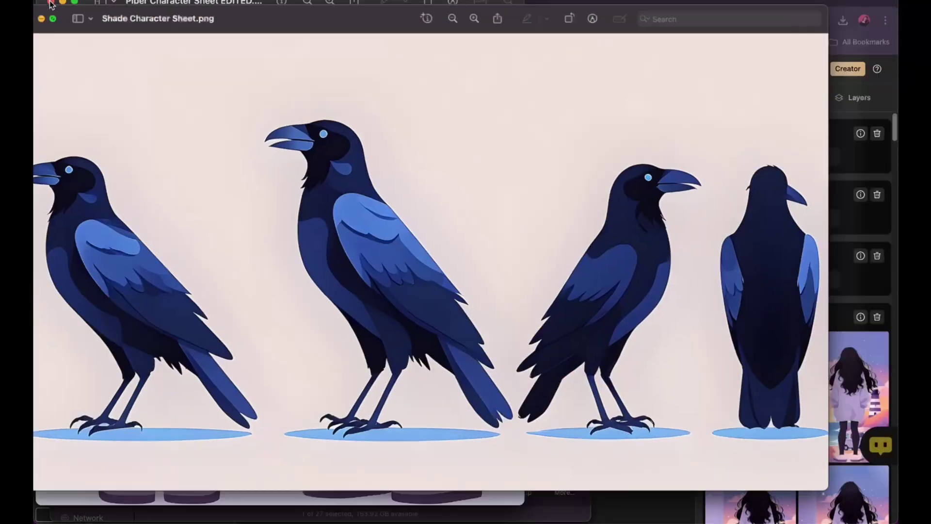
{"action": "left_click", "coordinate": [51, 3]}
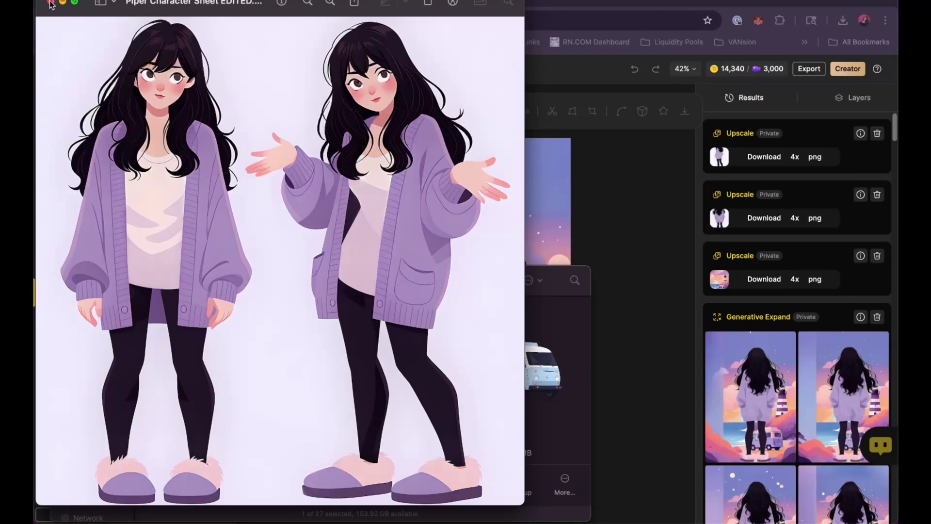
{"action": "left_click", "coordinate": [51, 3]}
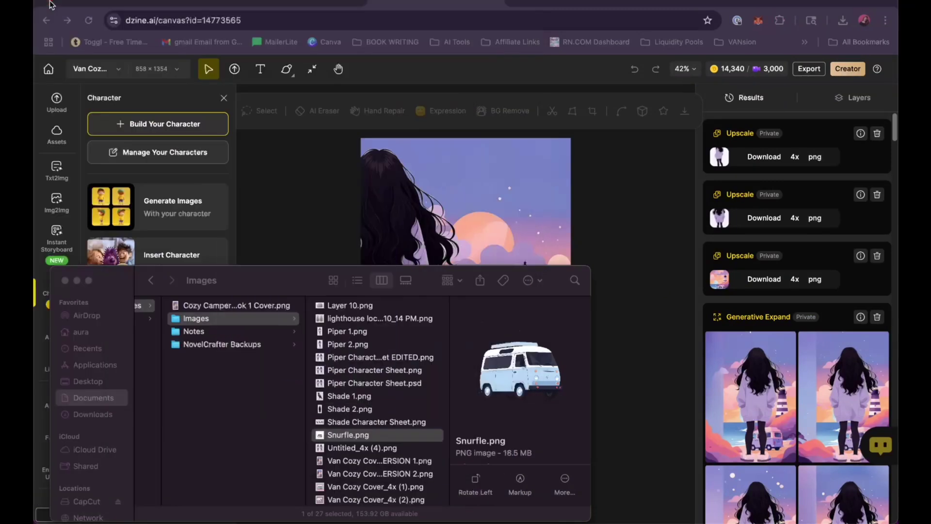
{"action": "left_click", "coordinate": [675, 170]}
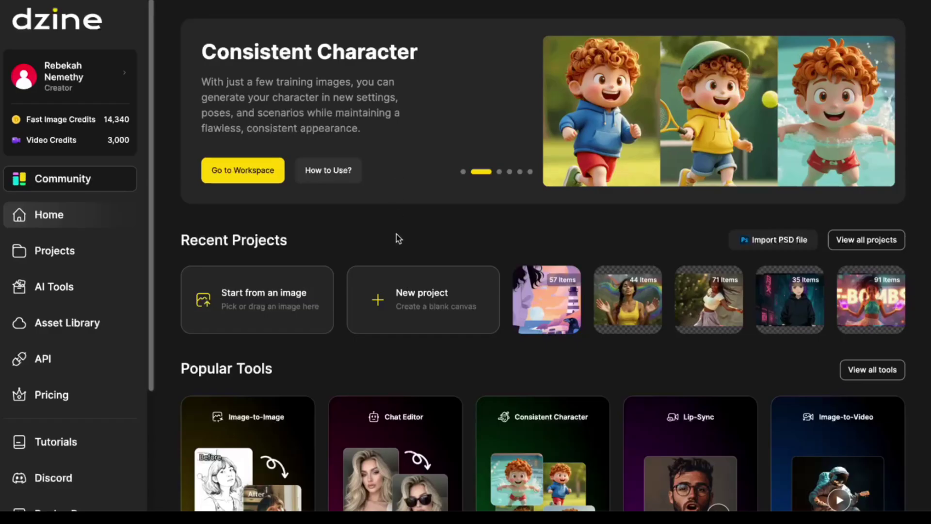
- Create a blank project named "Van Cozy Book Trailer" with a 16:9 aspect ratio
{"action": "left_click", "coordinate": [439, 294]}
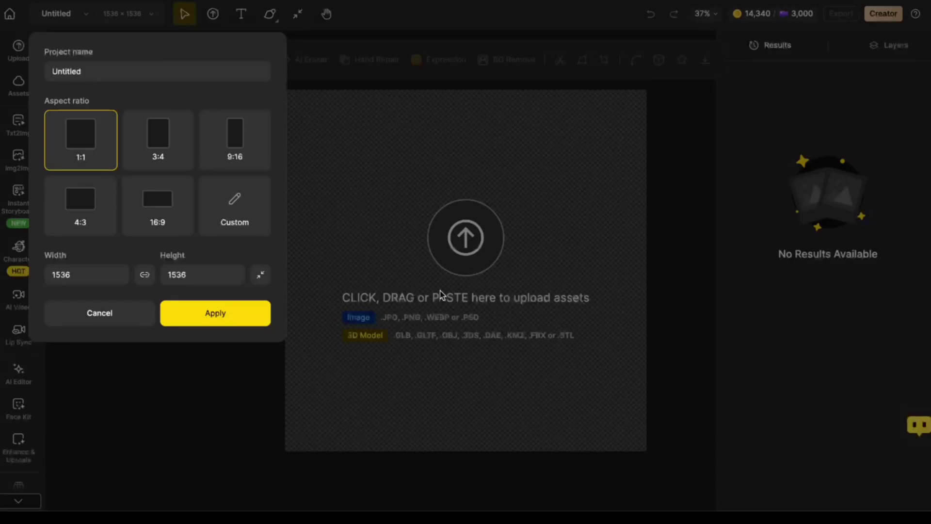
{"action": "type", "text": "Van Cozy Book Trailer"}
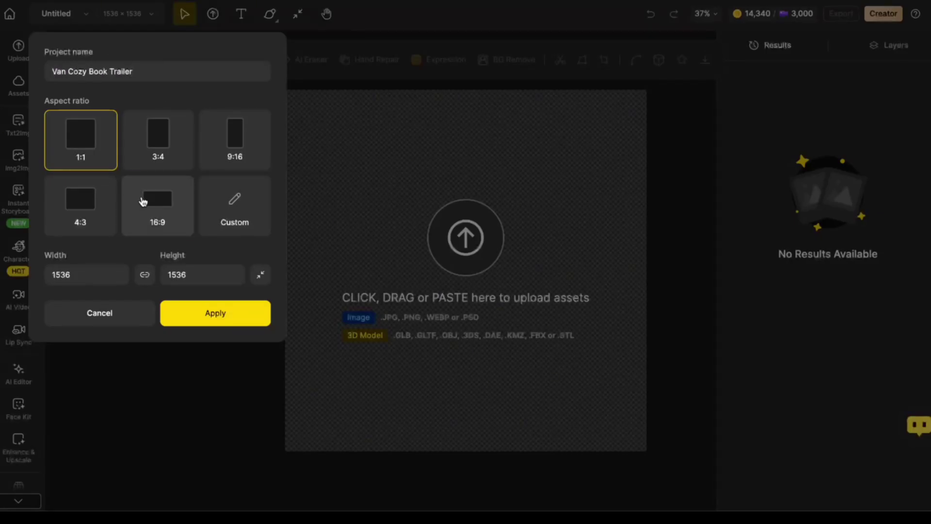
{"action": "left_click", "coordinate": [157, 204]}
{"action": "left_click", "coordinate": [235, 316]}
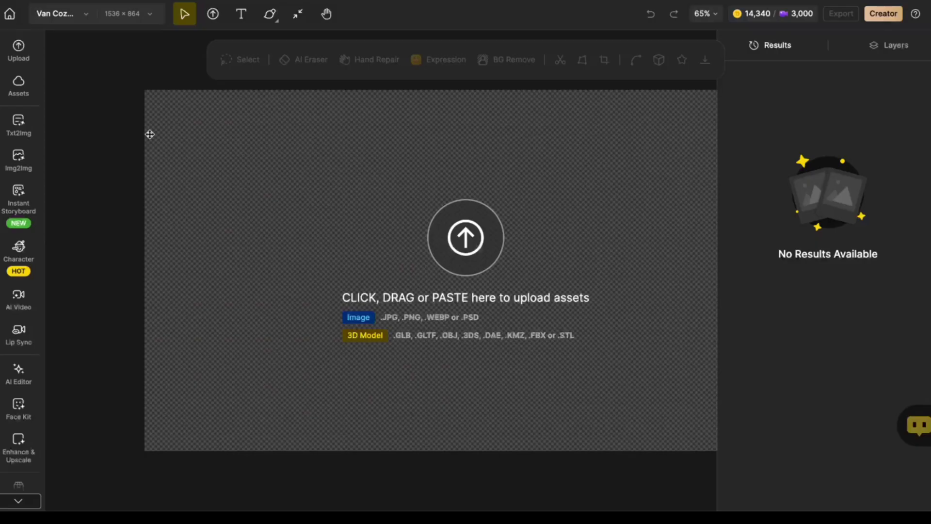
- Start a text-to-image generation and choose the favorite style Minimalist Characters after checking its style details
{"action": "left_click", "coordinate": [24, 134]}
{"action": "left_click", "coordinate": [122, 79]}
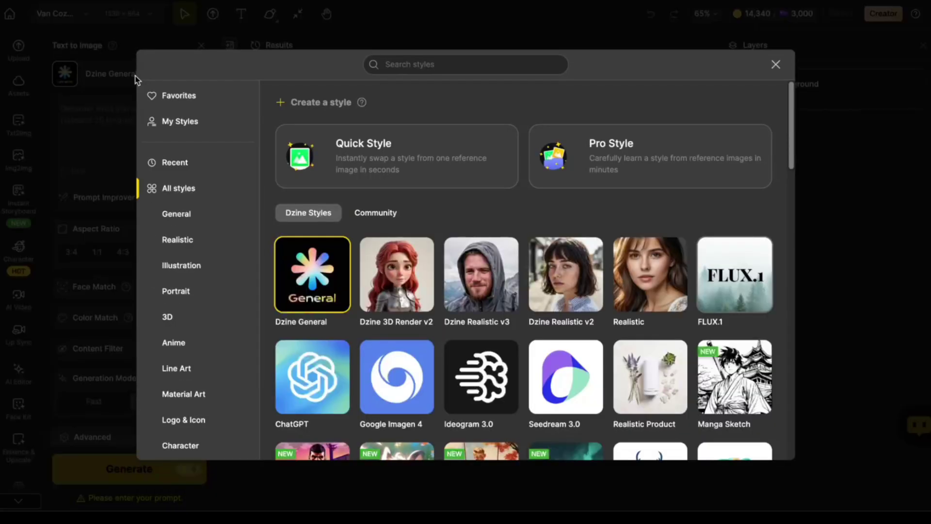
{"action": "left_click", "coordinate": [170, 96]}
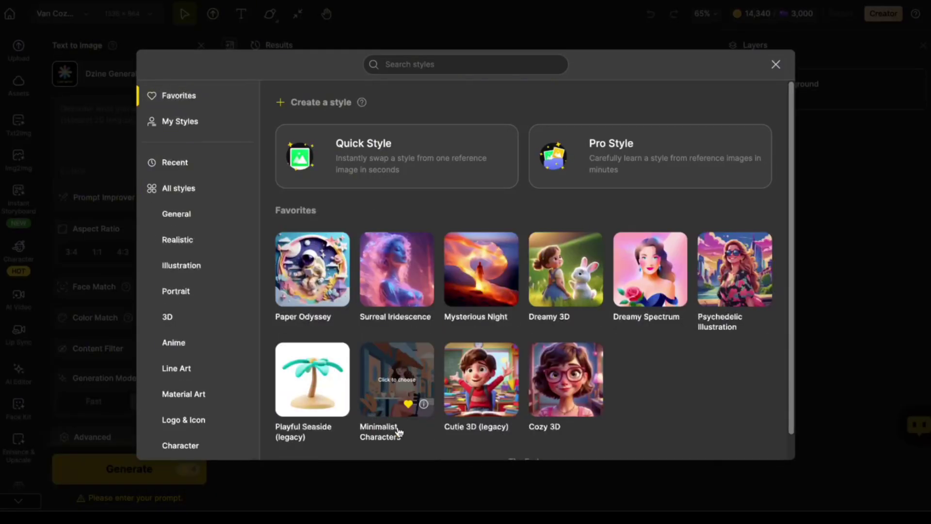
{"action": "left_click", "coordinate": [425, 406]}
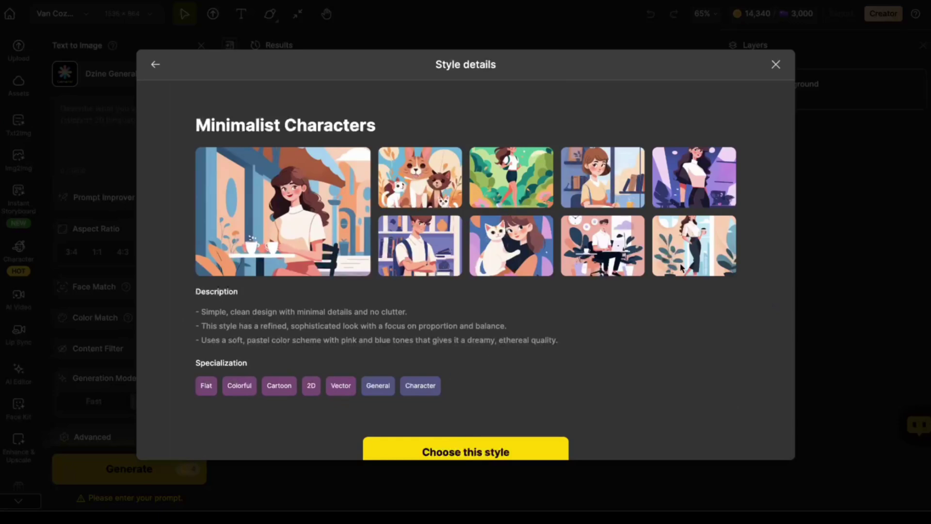
{"action": "scroll", "coordinate": [557, 340], "scroll_direction": "down", "scroll_amount": 1}
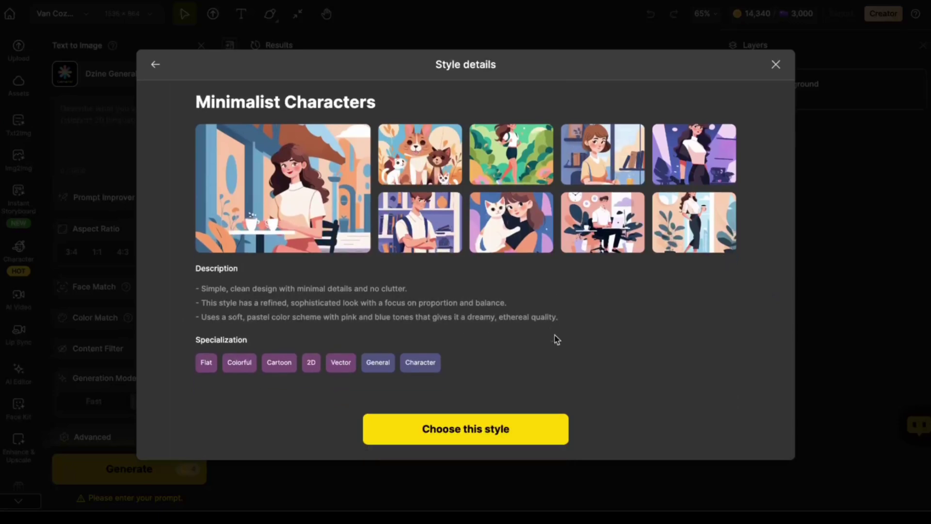
{"action": "left_click", "coordinate": [480, 438]}
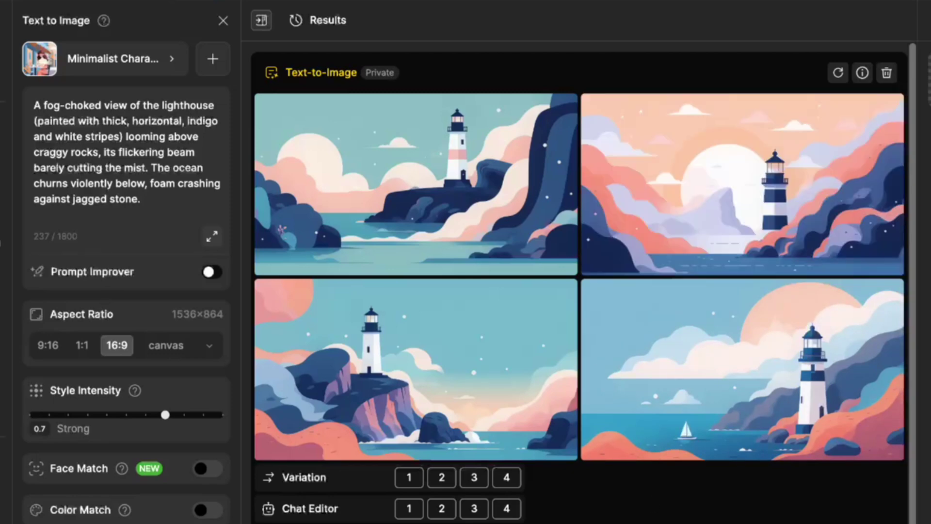
- View the lighthouse image with the large white sun at full size, and look over the available styles
{"action": "left_click", "coordinate": [847, 153]}
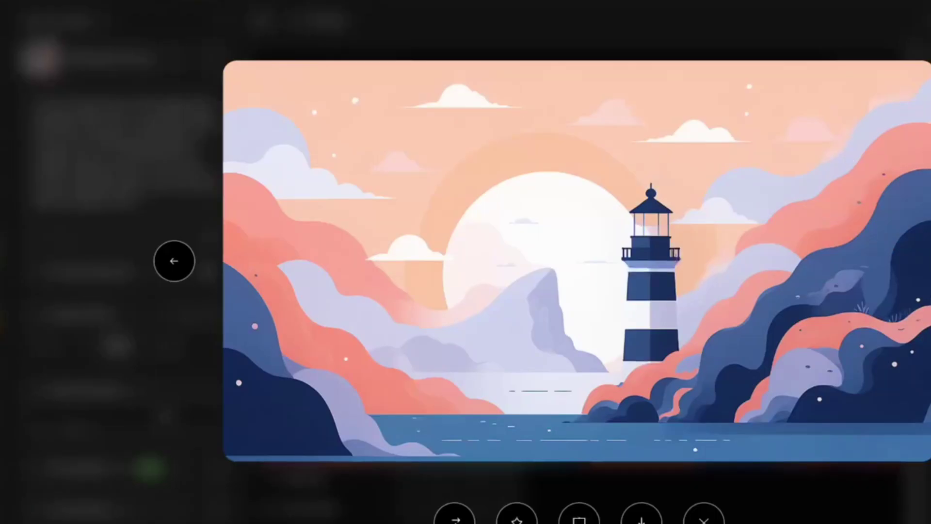
{"action": "left_click", "coordinate": [704, 521]}
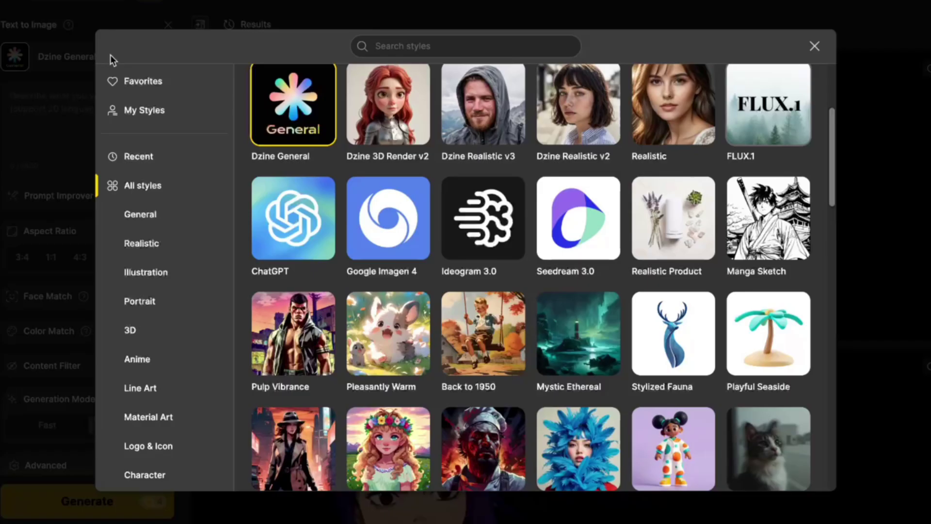
{"action": "left_click", "coordinate": [611, 365]}
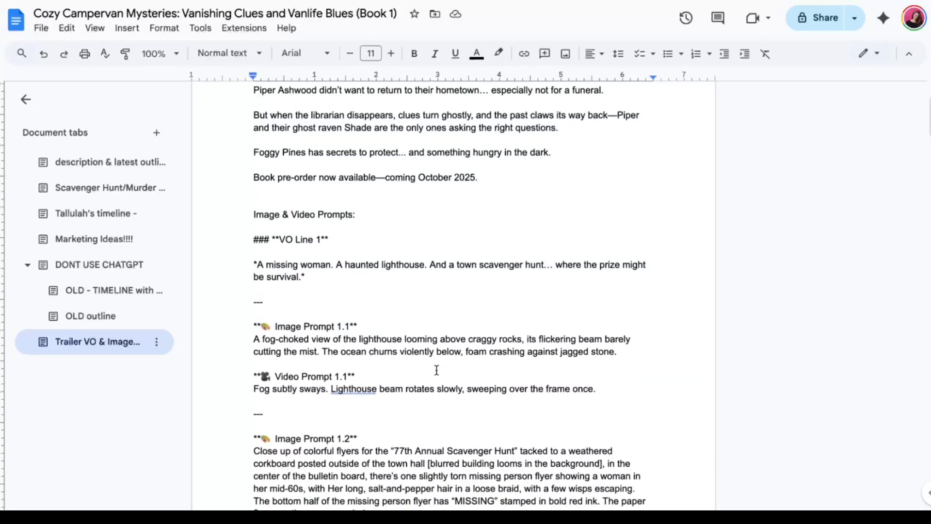
- Copy the text of Image Prompt 1.1 from the Google Docs trailer notes into Dzine's text-to-image prompt
{"action": "scroll", "coordinate": [436, 291], "scroll_direction": "down", "scroll_amount": 1}
{"action": "left_click_drag", "start_coordinate": [618, 304], "coordinate": [252, 291]}
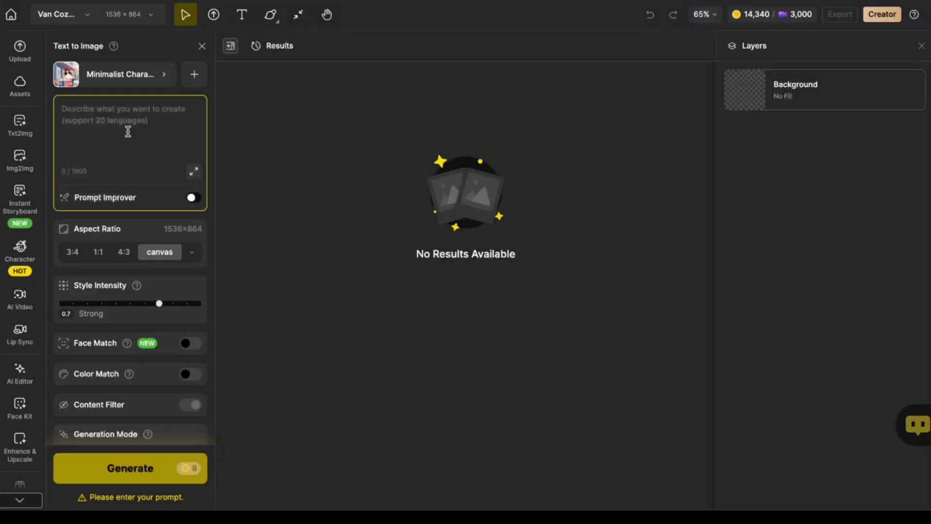
{"action": "type", "text": "A fog-choked view of the lighthouse looming above craggy rocks, its flickering beam barely cutting the mist. The ocean churns violently below, foam crashing against jagged stone."}
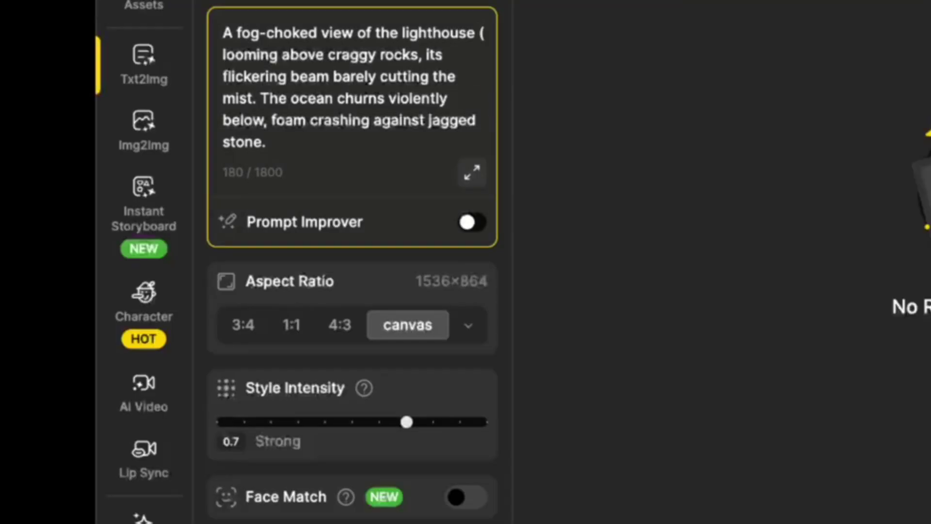
- Describe the lighthouse in the image prompt as "painted with thick, horizontal, indigo and white stripes" inside the parentheses
{"action": "type", "text": "indigo and whit"}
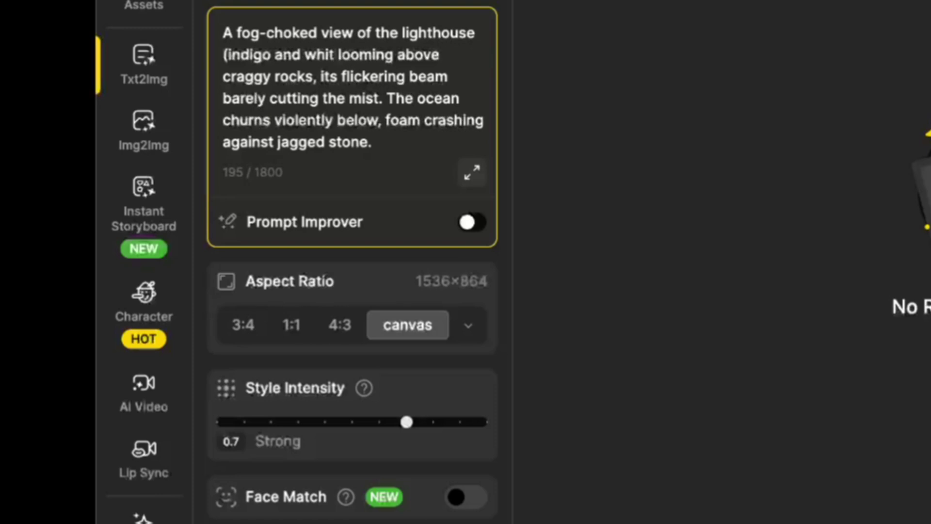
{"action": "type", "text": "e stripes"}
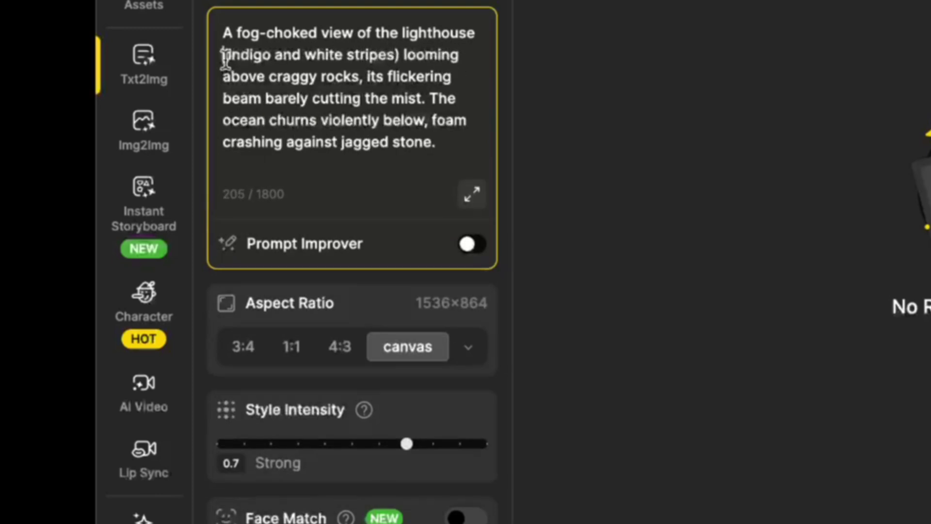
{"action": "left_click", "coordinate": [224, 56]}
{"action": "type", "text": "painted with thick, horizontindigo"}
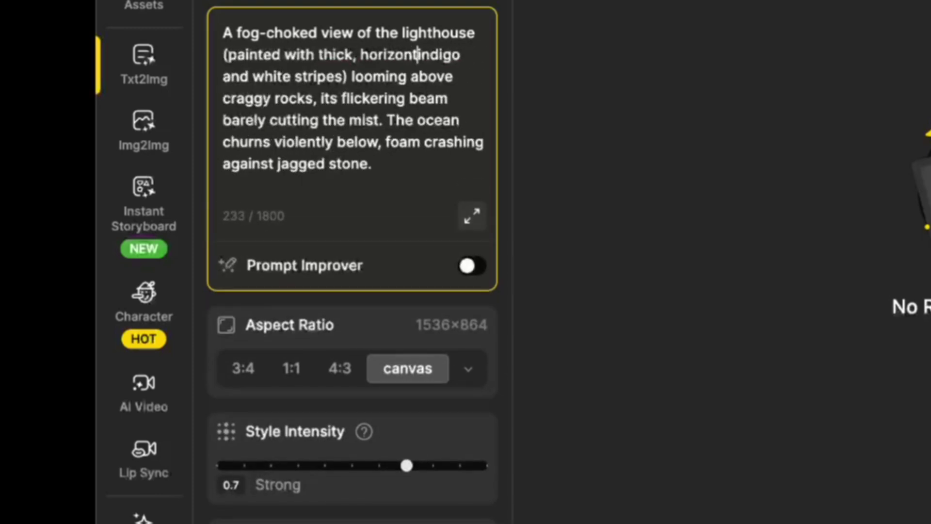
{"action": "type", "text": "al,"}
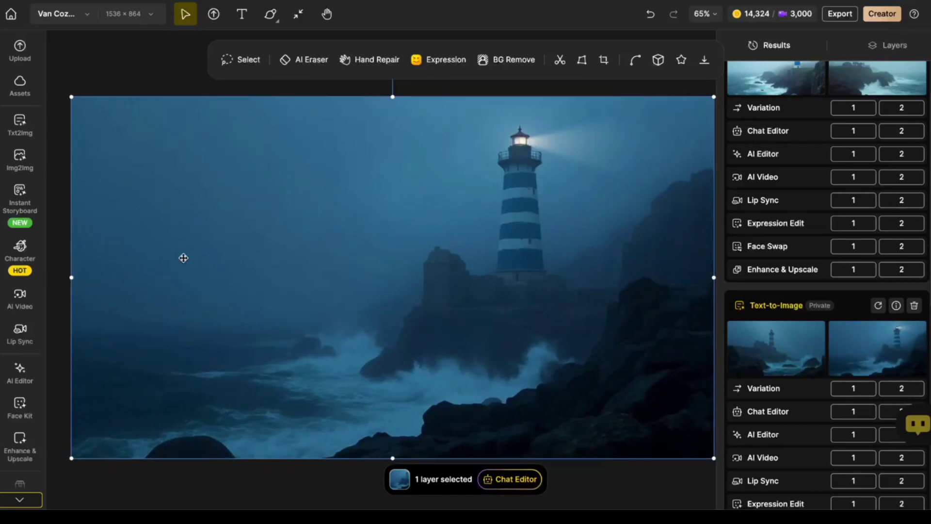
- Start an AI video from the lighthouse image with the fog and rotating-beam prompt, extending the fog sentence with "as waves crash against the shore"
{"action": "left_click", "coordinate": [27, 308]}
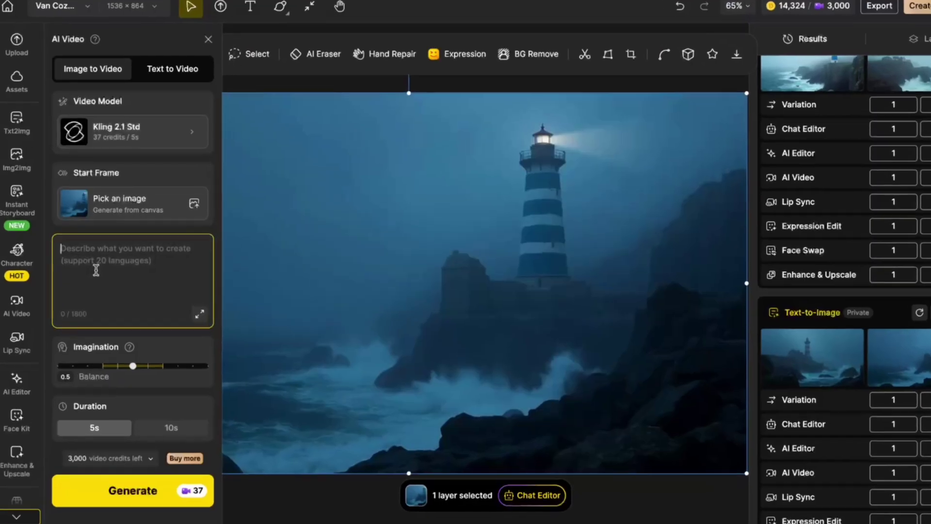
{"action": "type", "text": "Fog subtly sways. Lighthouse beam rotates slowly, sweeping over the frame once."}
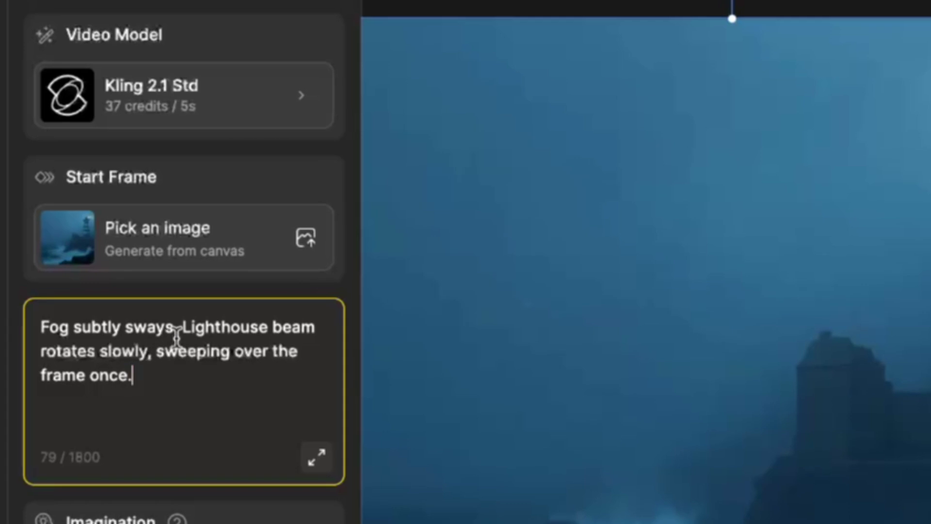
{"action": "type", "text": "as wave"}
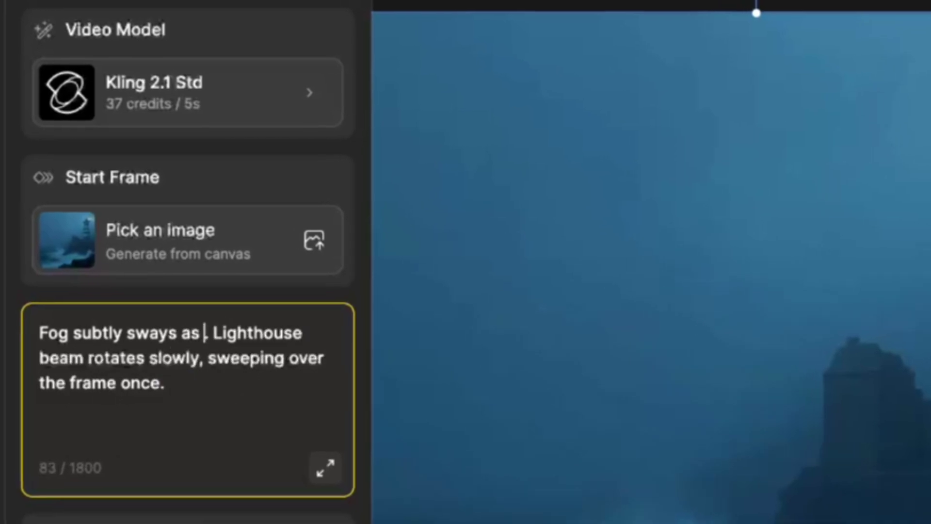
{"action": "type", "text": "s crash "}
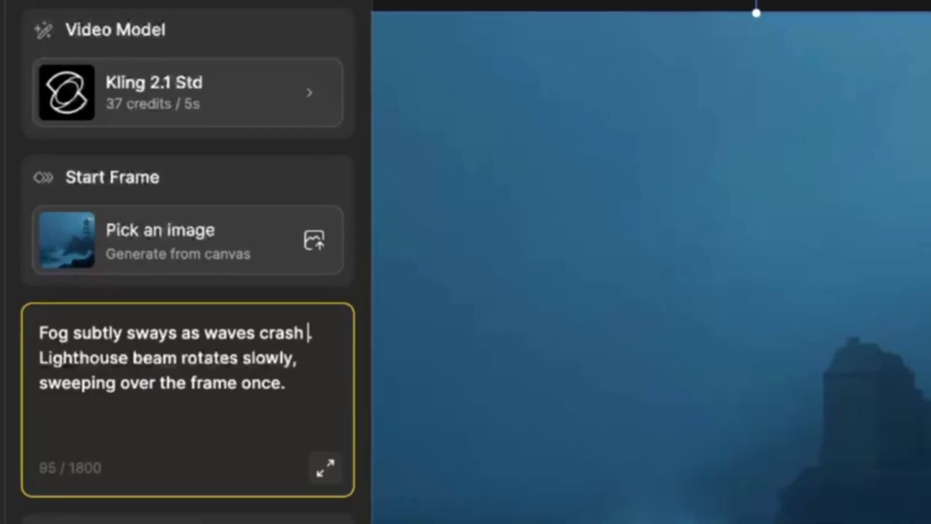
{"action": "type", "text": "against the shore"}
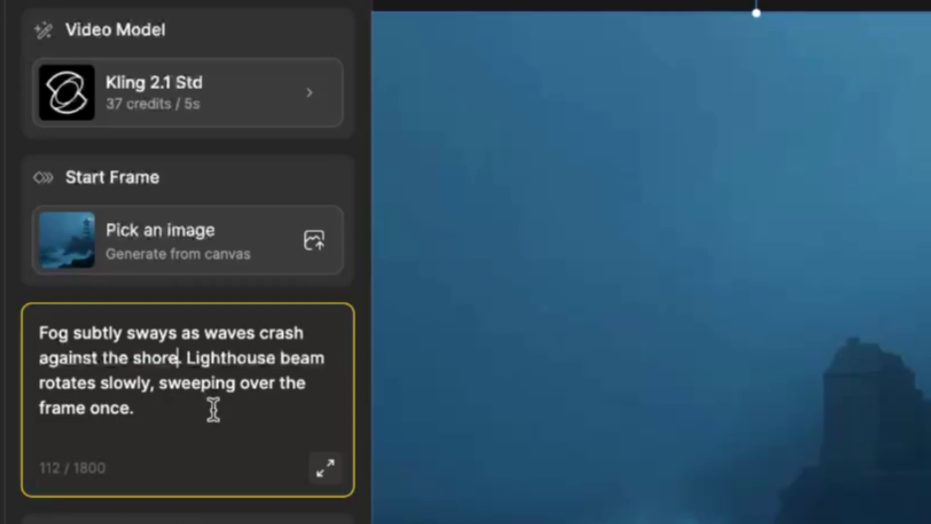
- Move the lighthouse beam sentence before the fog sentence, generate the 5-second video, and open the result
{"action": "left_click_drag", "start_coordinate": [166, 414], "coordinate": [189, 364]}
{"action": "key", "text": "ctrl+c"}
{"action": "key", "text": "BackSpace"}
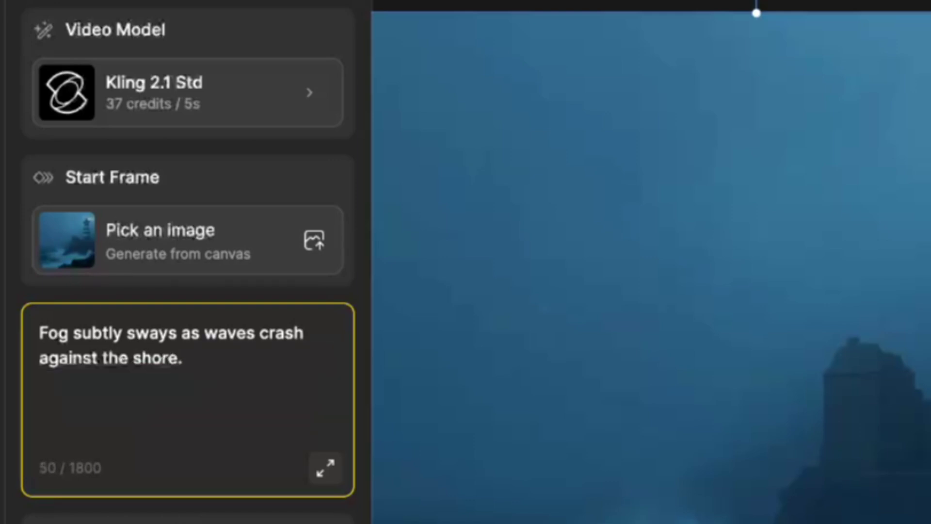
{"action": "key", "text": "ctrl+v"}
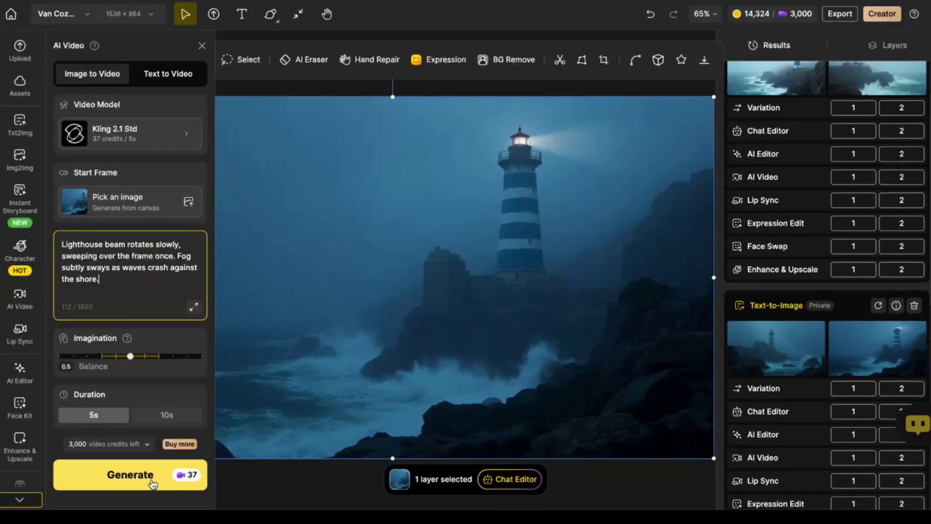
{"action": "left_click", "coordinate": [137, 511]}
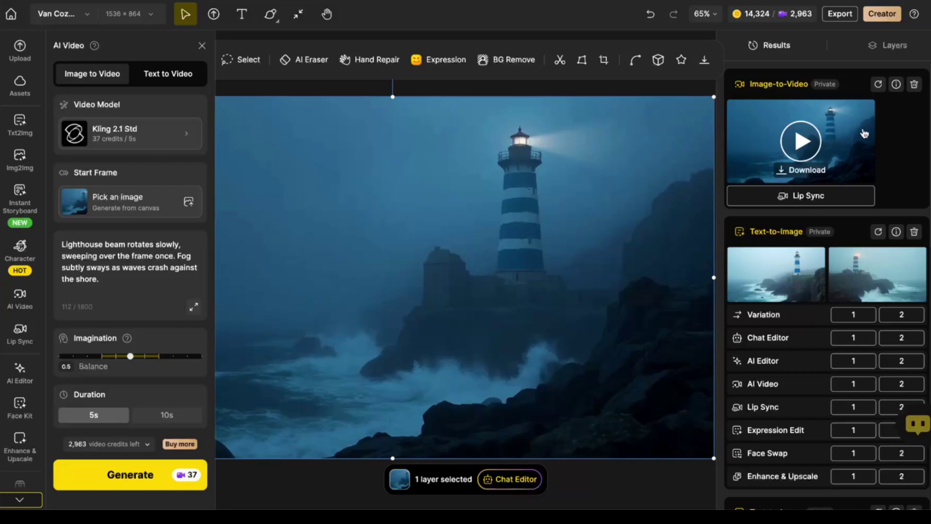
{"action": "left_click", "coordinate": [865, 131]}
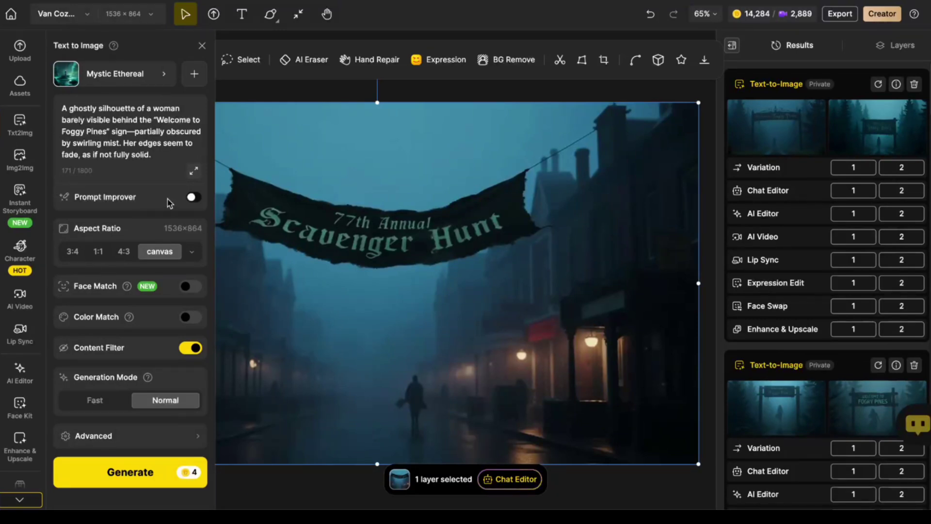
- Start a consistent-character image with Piper and enter the scene prompt of her looking at a small seaside cemetery from the hill's edge
{"action": "left_click", "coordinate": [11, 265]}
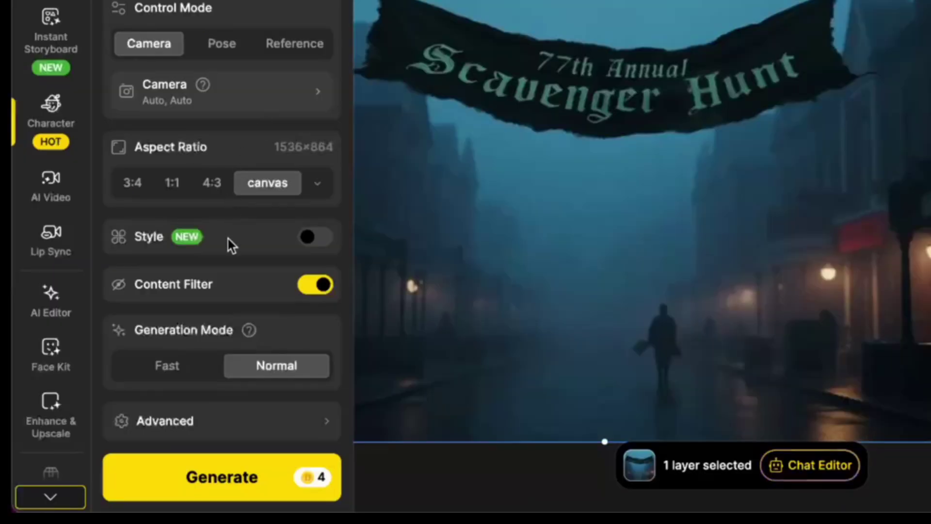
{"action": "left_click", "coordinate": [320, 237]}
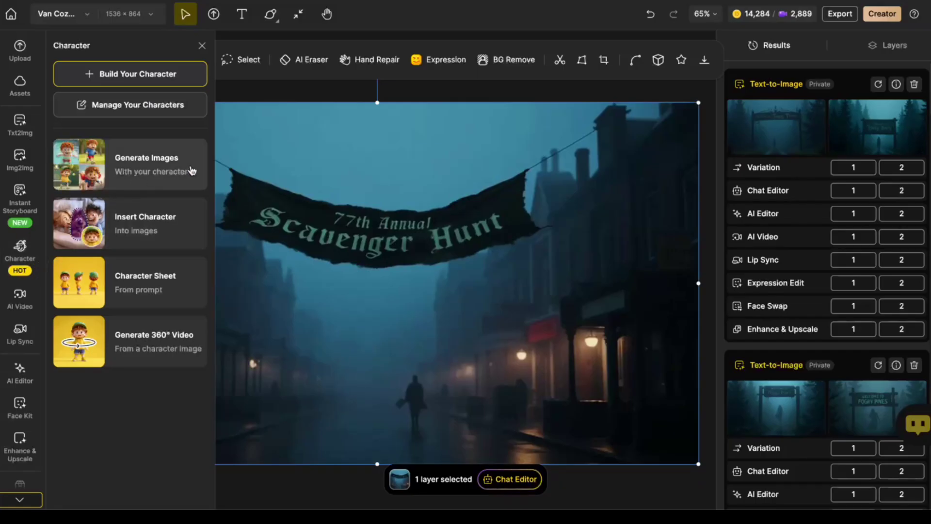
{"action": "left_click", "coordinate": [191, 170]}
{"action": "scroll", "coordinate": [305, 291], "scroll_direction": "down", "scroll_amount": 1}
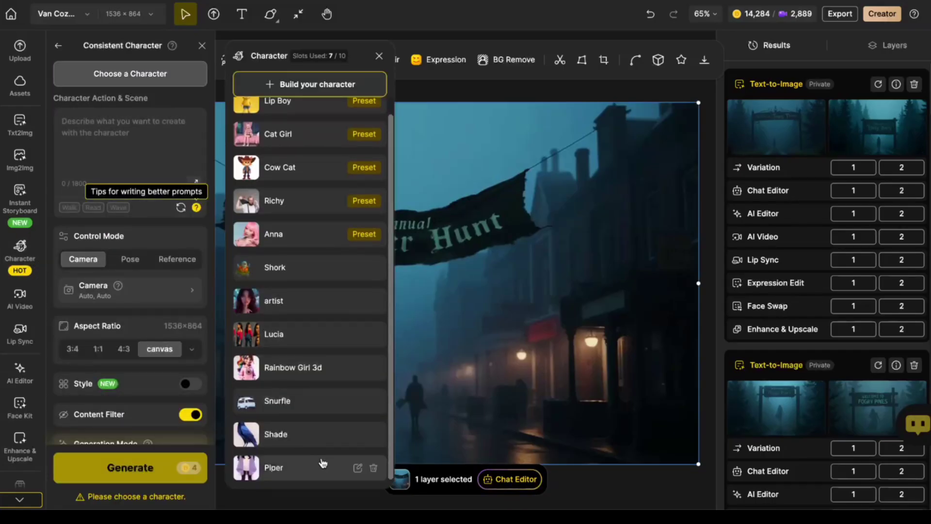
{"action": "left_click", "coordinate": [270, 466]}
{"action": "type", "text": "looking at a small seaside cemetery. Windblown grass surrounds weathered gravestones. Piper stands apart, back to the viewer, watching from the edge of the hill."}
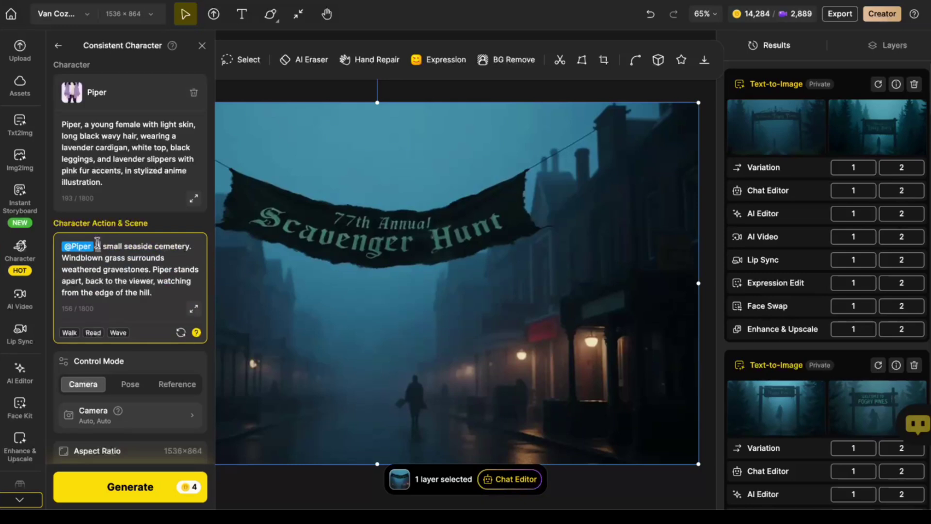
- Remove "in stylized anime illustration" from the end of Piper's character description
{"action": "left_click_drag", "start_coordinate": [157, 181], "coordinate": [126, 174]}
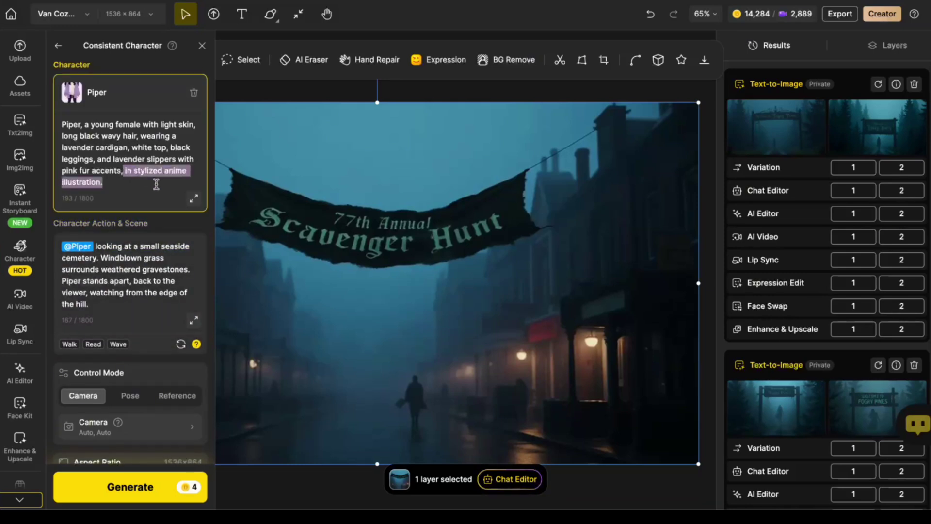
{"action": "key", "text": "BackSpace"}
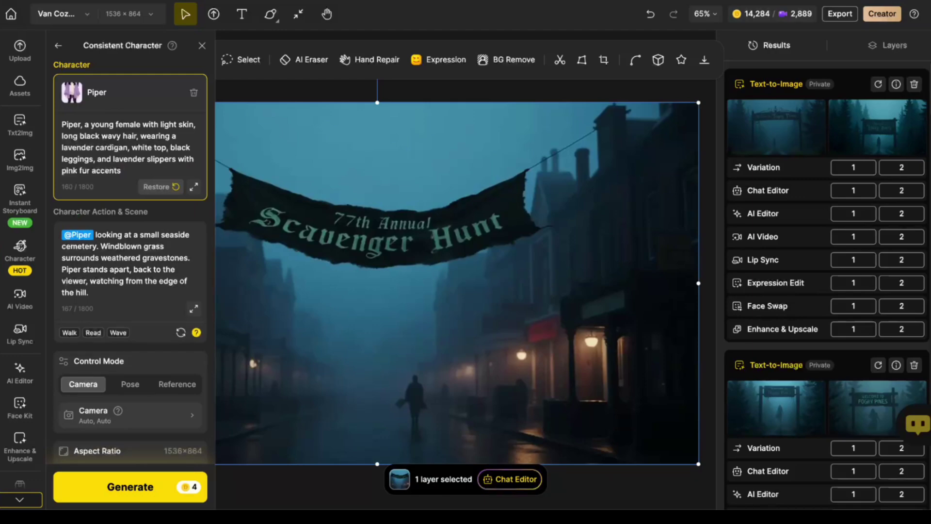
{"action": "scroll", "coordinate": [179, 220], "scroll_direction": "down", "scroll_amount": 3}
{"action": "scroll", "coordinate": [155, 398], "scroll_direction": "up", "scroll_amount": 3}
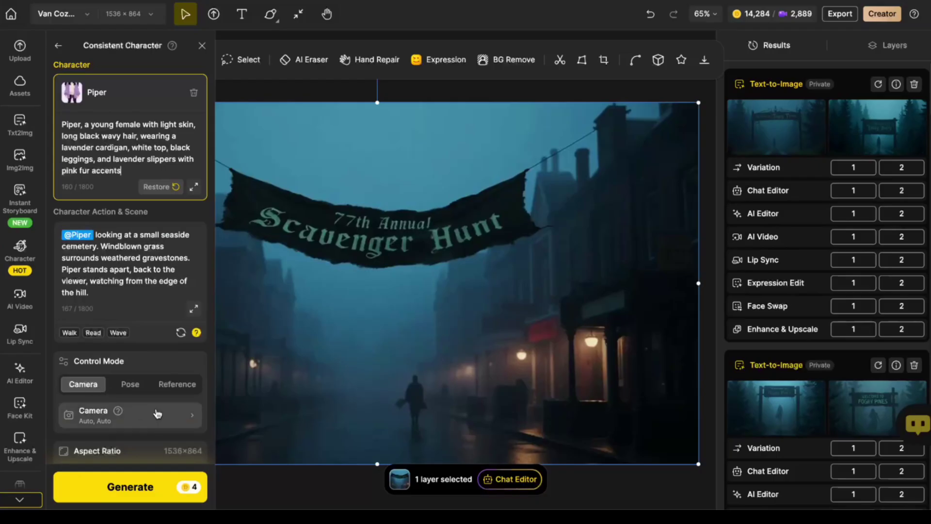
- Set the camera to Back View and Wide Shot with the Desktop 16:9 aspect ratio, and generate the Piper cemetery images
{"action": "left_click", "coordinate": [157, 414]}
{"action": "left_click", "coordinate": [253, 140]}
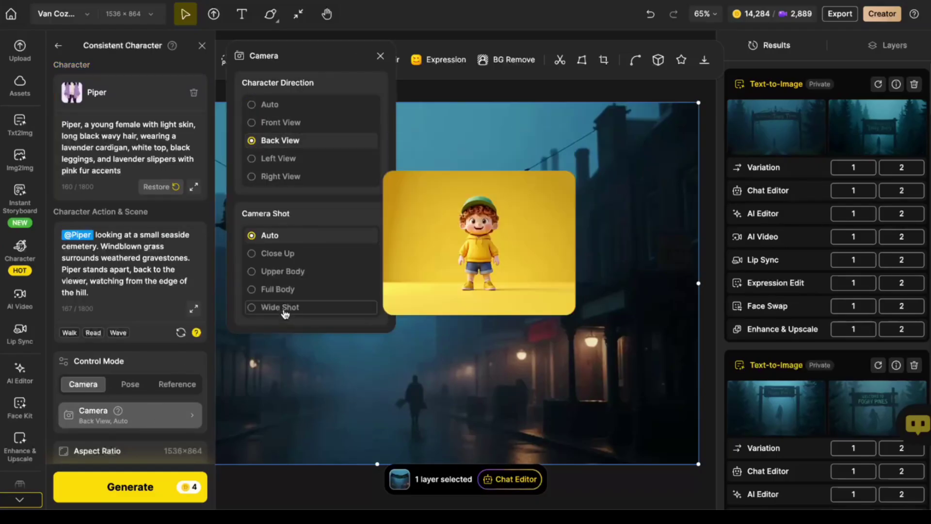
{"action": "left_click", "coordinate": [253, 307]}
{"action": "scroll", "coordinate": [175, 359], "scroll_direction": "down", "scroll_amount": 2}
{"action": "left_click", "coordinate": [192, 373]}
{"action": "left_click", "coordinate": [300, 243]}
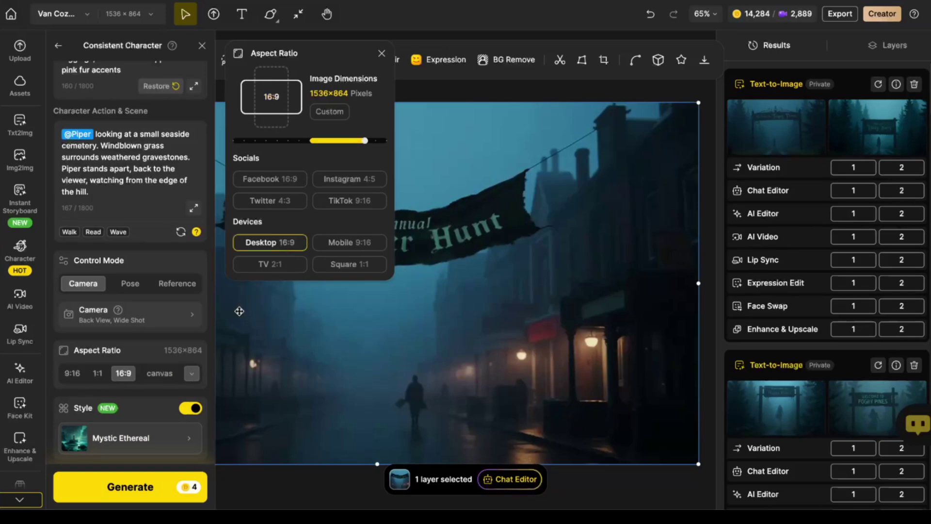
{"action": "scroll", "coordinate": [155, 414], "scroll_direction": "down", "scroll_amount": 2}
{"action": "left_click", "coordinate": [130, 487]}
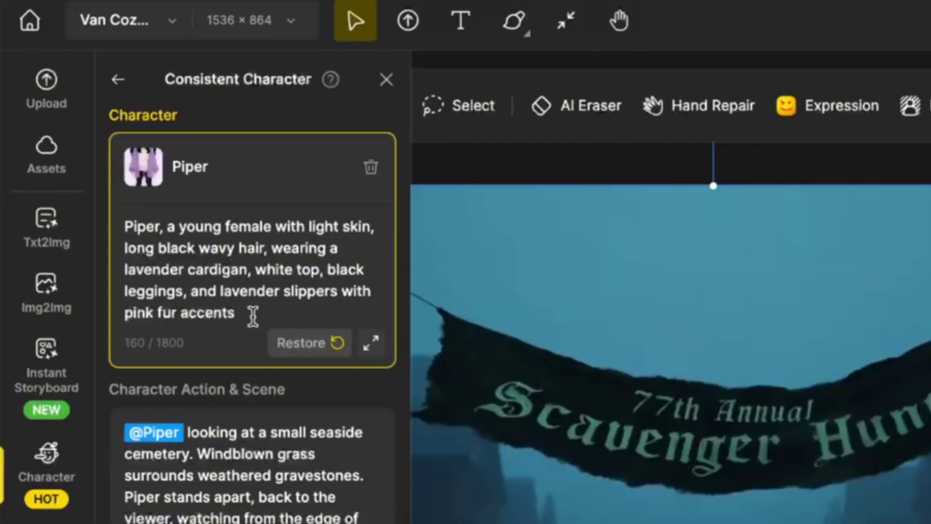
- Reduce Piper's outfit description to "a lavender cardigan and black leggings" and generate the cemetery images again
{"action": "left_click_drag", "start_coordinate": [252, 316], "coordinate": [188, 291]}
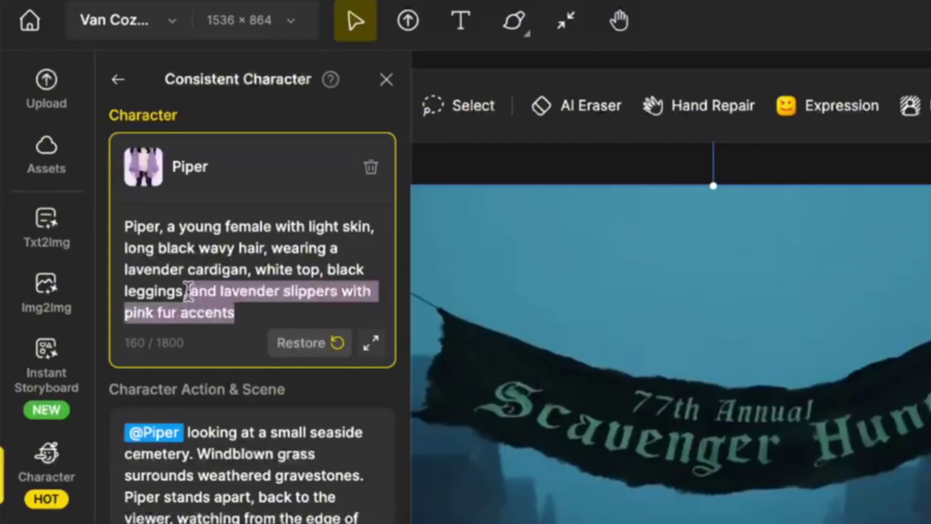
{"action": "key", "text": "BackSpace"}
{"action": "left_click_drag", "start_coordinate": [331, 269], "coordinate": [266, 269]}
{"action": "key", "text": "BackSpace"}
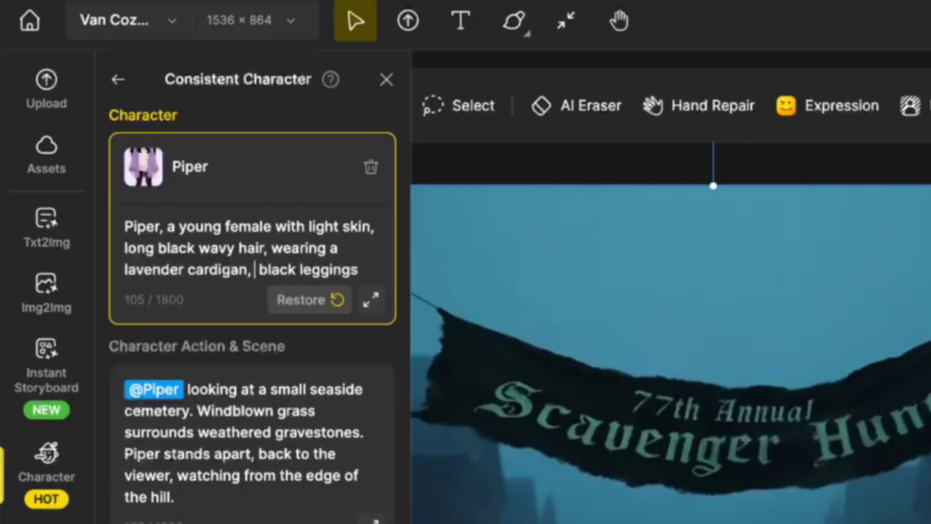
{"action": "key", "text": "BackSpace"}
{"action": "key", "text": "BackSpace"}
{"action": "type", "text": "and"}
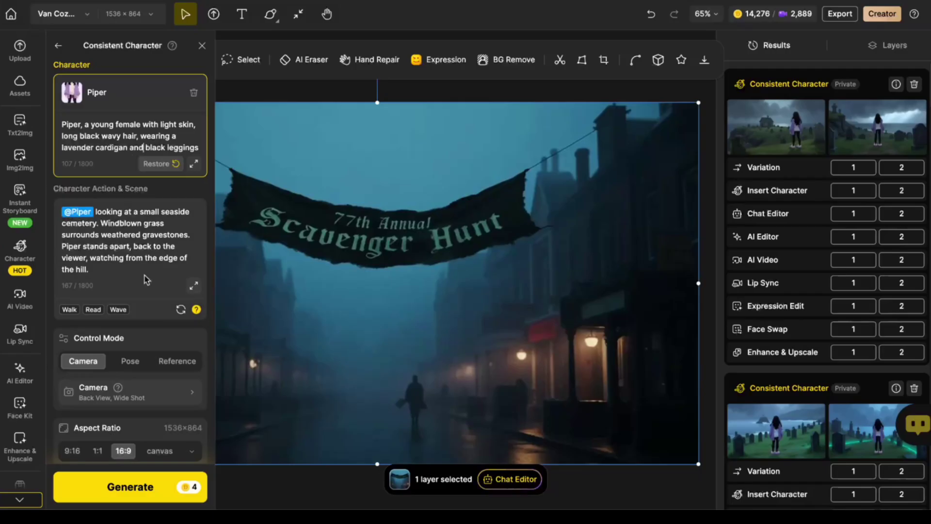
{"action": "left_click", "coordinate": [153, 490]}
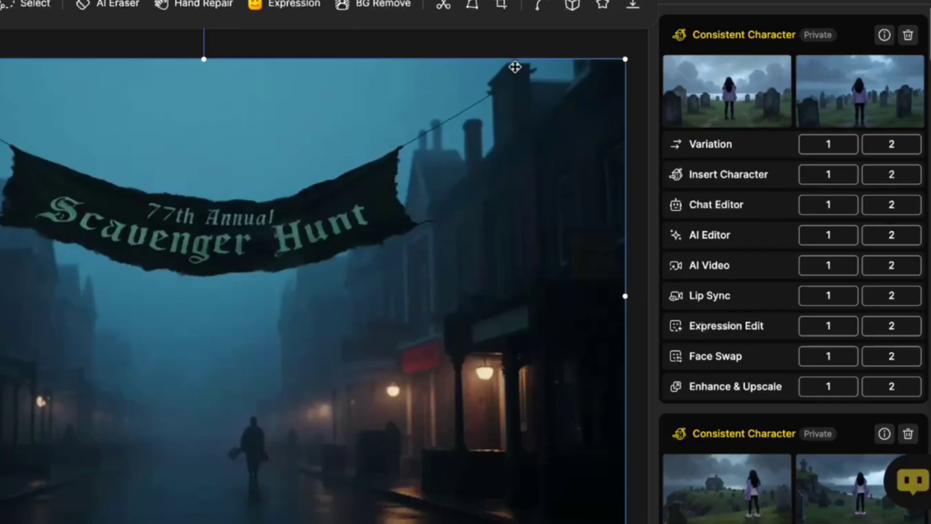
{"action": "mouse_move", "coordinate": [772, 126]}
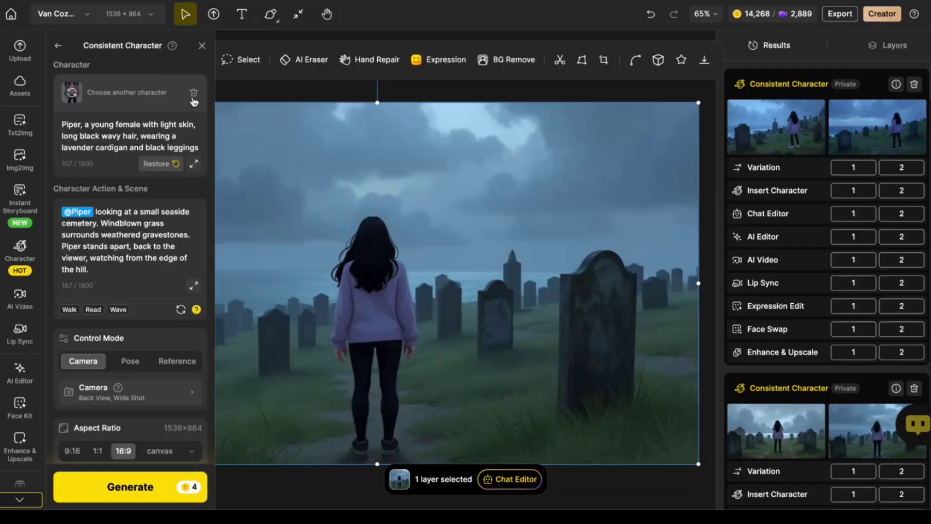
- Replace Piper with the character Shade and remove the minimalist illustration style wording from the raven's description
{"action": "left_click", "coordinate": [194, 94]}
{"action": "left_click", "coordinate": [169, 75]}
{"action": "left_click", "coordinate": [276, 451]}
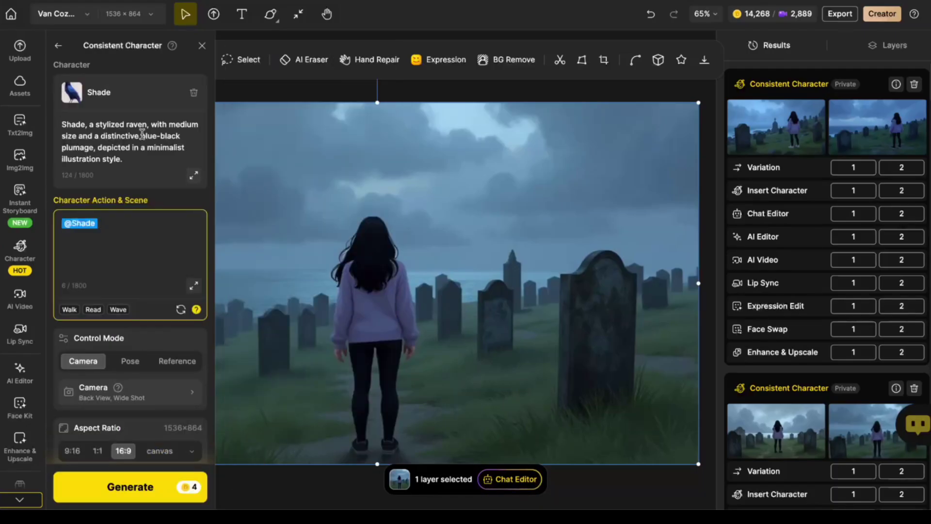
{"action": "left_click_drag", "start_coordinate": [127, 159], "coordinate": [94, 148]}
{"action": "key", "text": "BackSpace"}
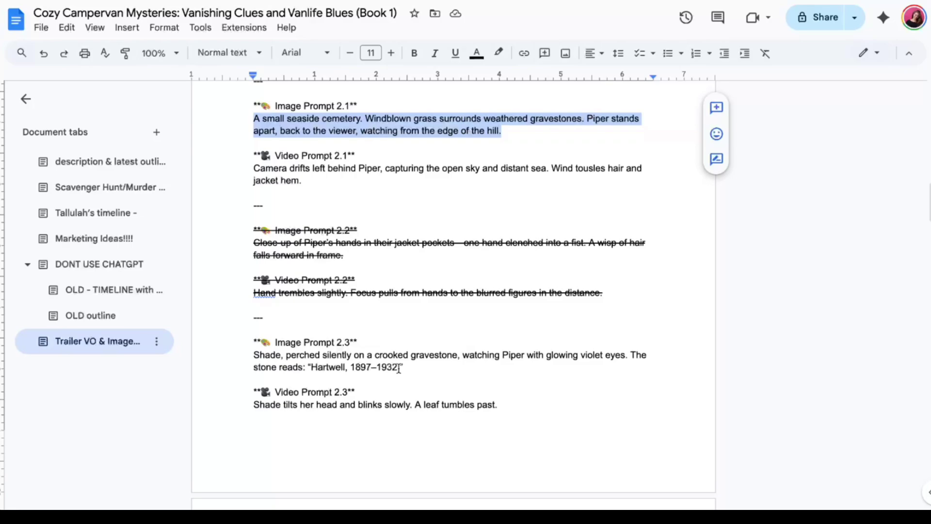
- Copy the text of Image Prompt 2.3 from the Google Docs trailer notes into Dzine's scene prompt, dropping the duplicate name Shade
{"action": "left_click_drag", "start_coordinate": [399, 368], "coordinate": [253, 356]}
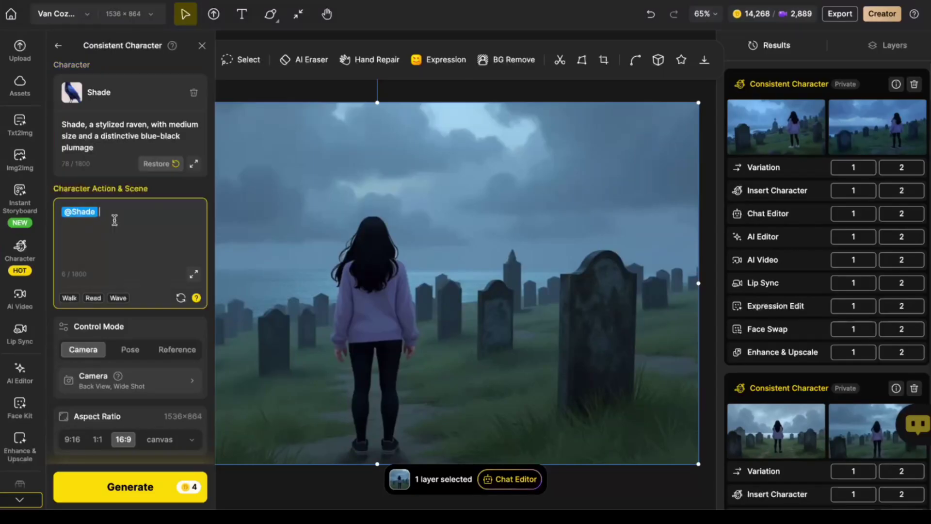
{"action": "type", "text": "Shade, perched silently on a crooked gravestone, watching Piper with glowing violet eyes. The stone reads: \"Hartwell, 1897–1932.\""}
{"action": "left_click", "coordinate": [100, 212]}
{"action": "key", "text": "BackSpace"}
{"action": "key", "text": "BackSpace"}
{"action": "key", "text": "BackSpace"}
{"action": "key", "text": "BackSpace"}
{"action": "key", "text": "BackSpace"}
{"action": "key", "text": "BackSpace"}
{"action": "key", "text": "BackSpace"}
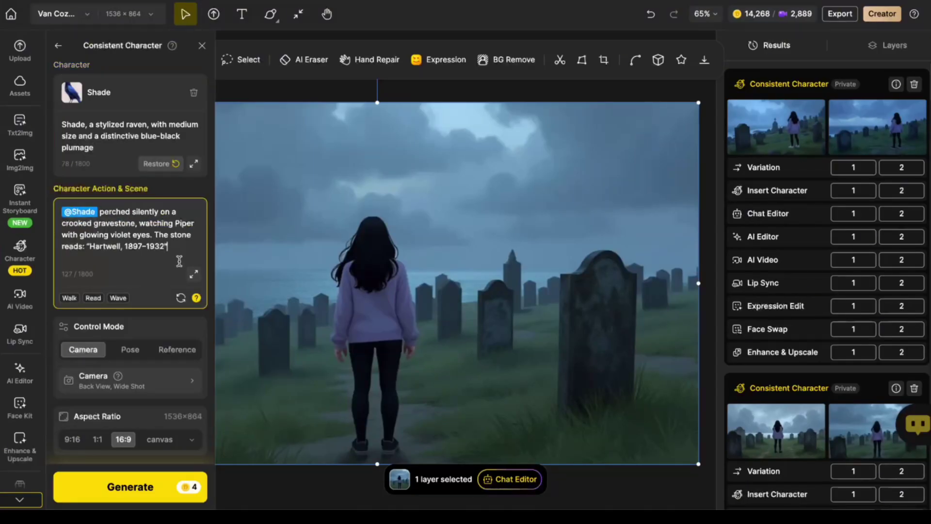
- Generate the Shade gravestone images with camera direction and camera shot set to Auto, and preview both results
{"action": "left_click", "coordinate": [145, 380]}
{"action": "left_click", "coordinate": [252, 104]}
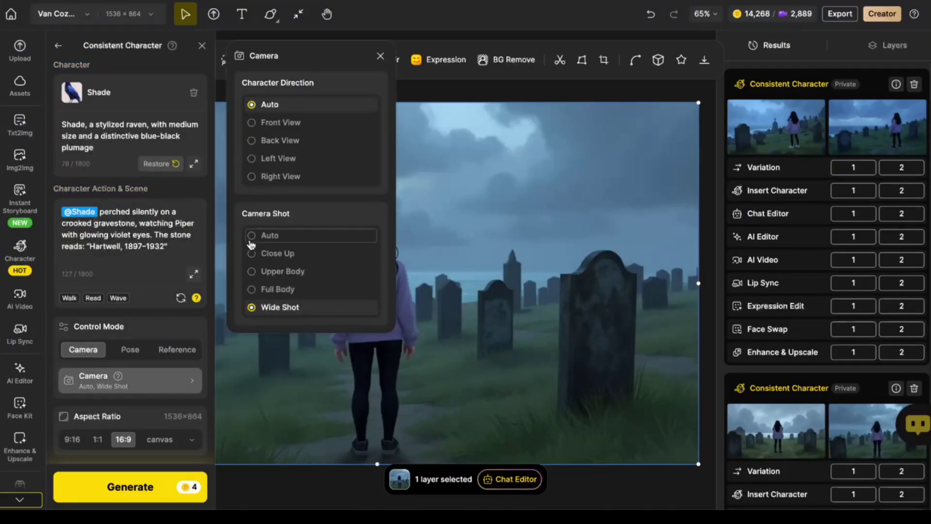
{"action": "left_click", "coordinate": [250, 242]}
{"action": "scroll", "coordinate": [130, 291], "scroll_direction": "down", "scroll_amount": 5}
{"action": "left_click", "coordinate": [763, 129]}
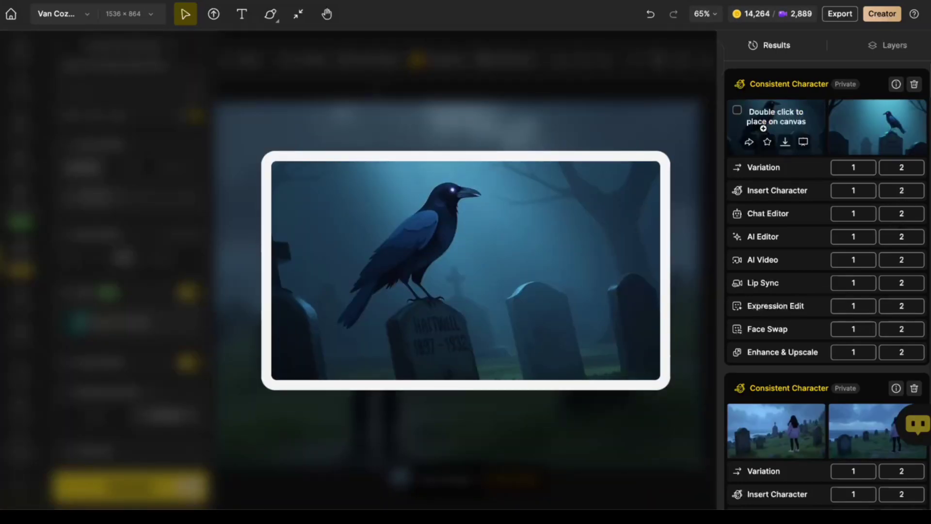
{"action": "left_click", "coordinate": [870, 125]}
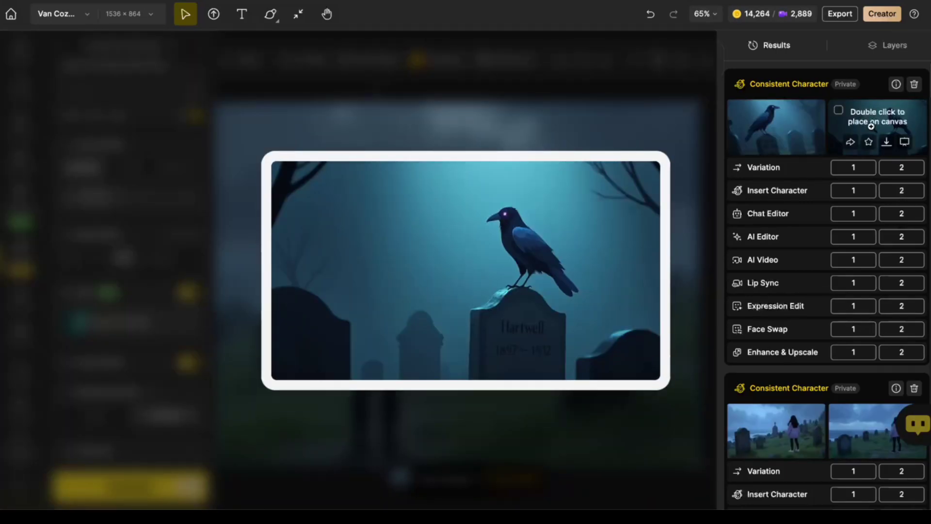
- Preview the first raven gravestone image, place it on the canvas and show the layer list
{"action": "left_click", "coordinate": [791, 132]}
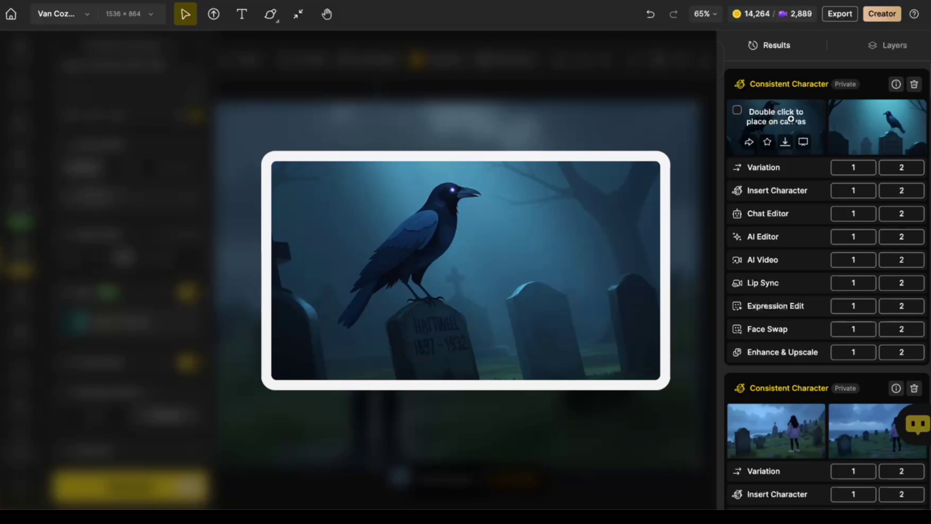
{"action": "double_click", "coordinate": [790, 119]}
{"action": "left_click", "coordinate": [887, 45]}
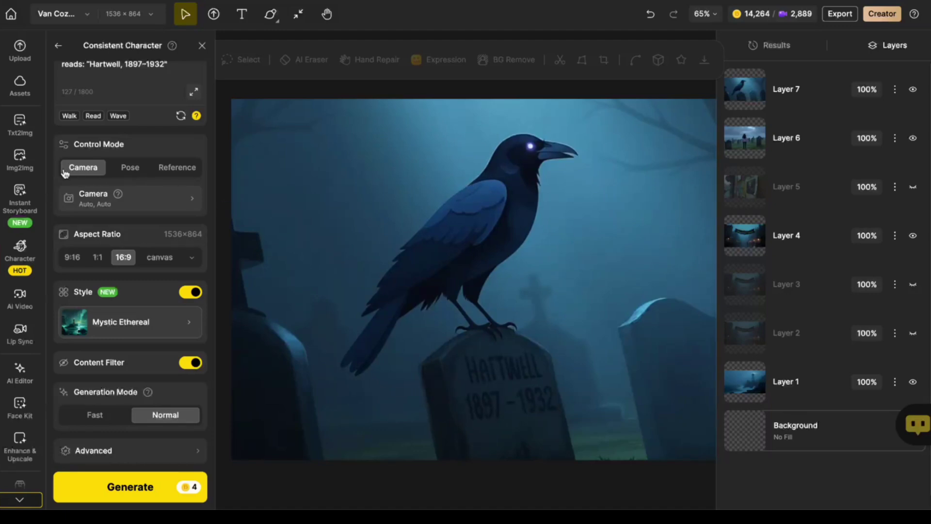
- Generate Image-to-Image versions of the raven with the Mystic Ethereal style, prompt "photorealism" and color match on, and preview the results
{"action": "left_click", "coordinate": [22, 160]}
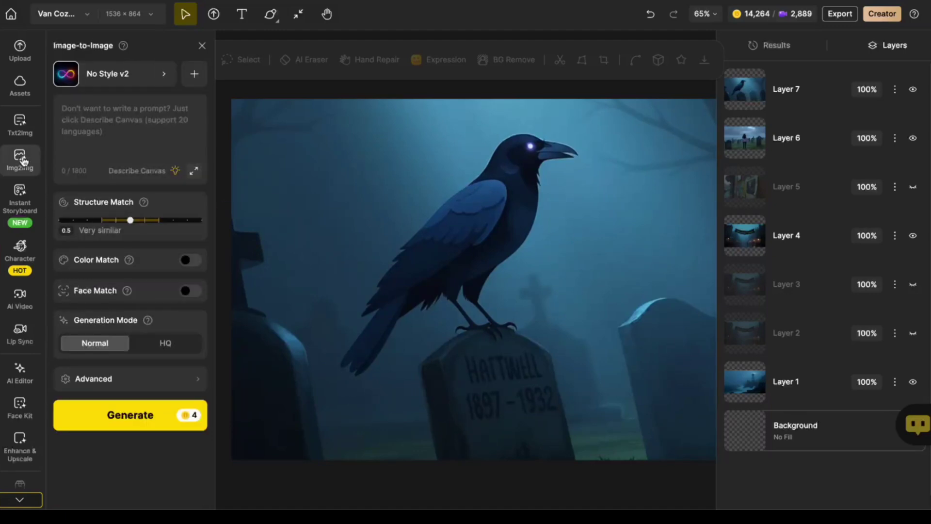
{"action": "left_click", "coordinate": [160, 79]}
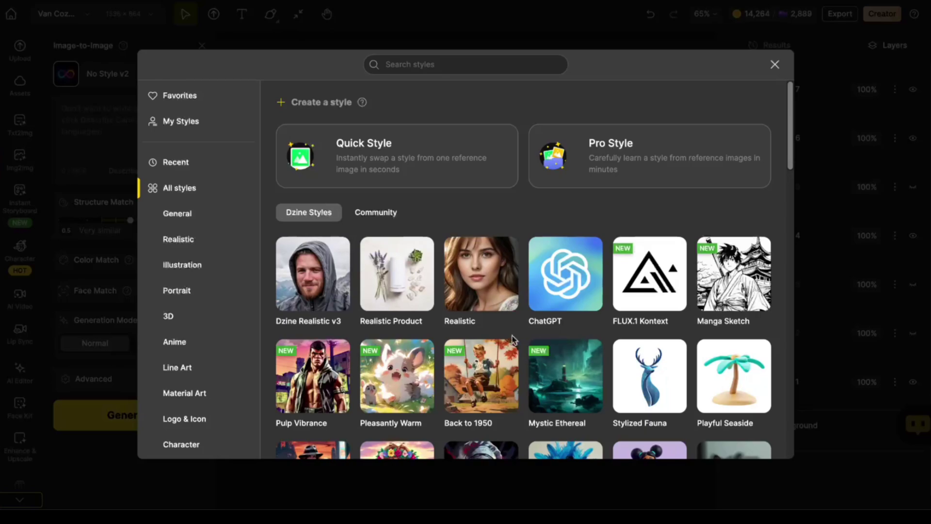
{"action": "left_click", "coordinate": [566, 376]}
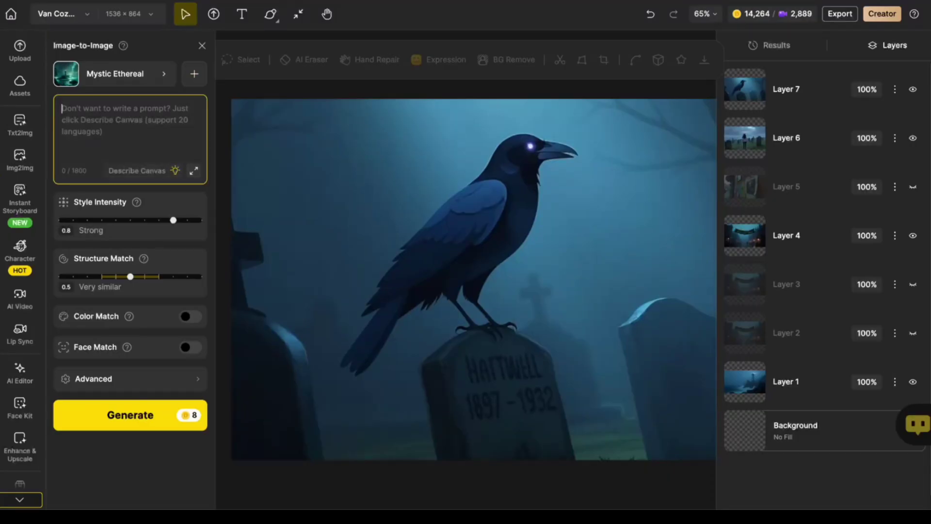
{"action": "type", "text": "photorealism"}
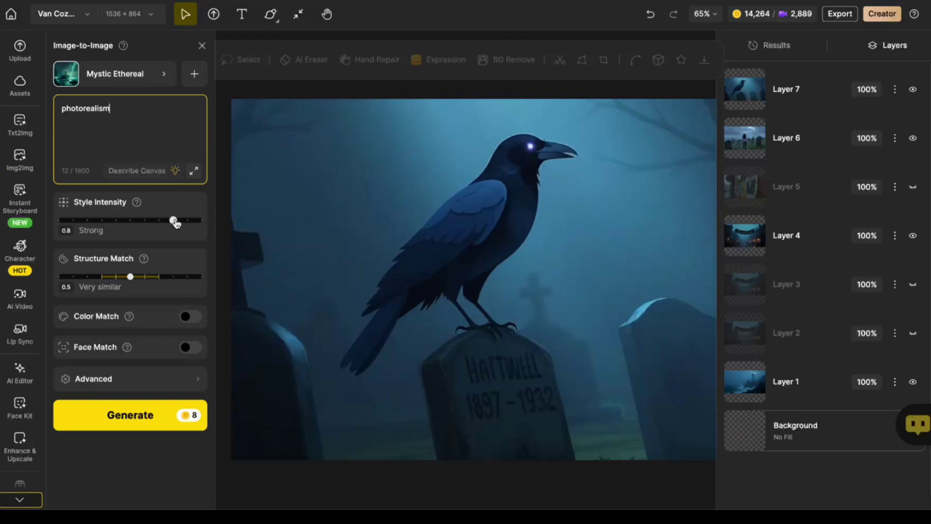
{"action": "left_click", "coordinate": [196, 321]}
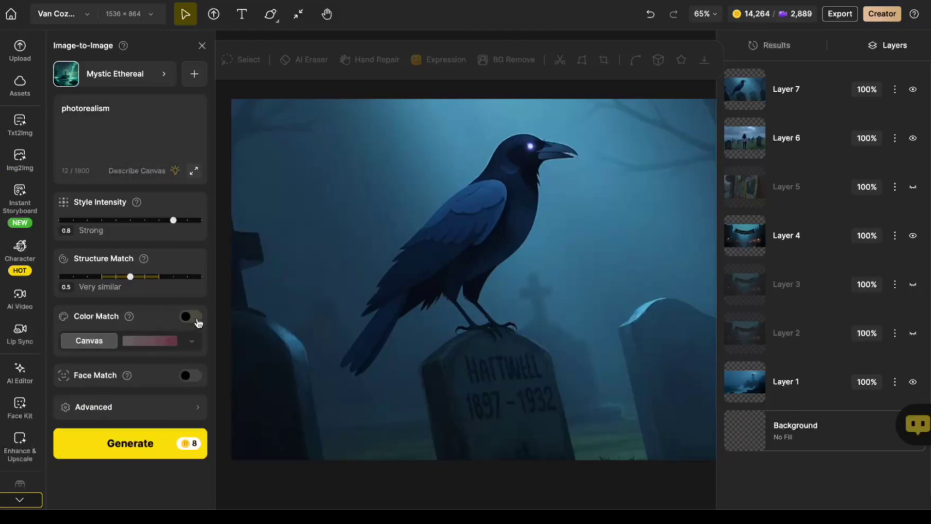
{"action": "left_click", "coordinate": [168, 449]}
{"action": "mouse_move", "coordinate": [764, 126]}
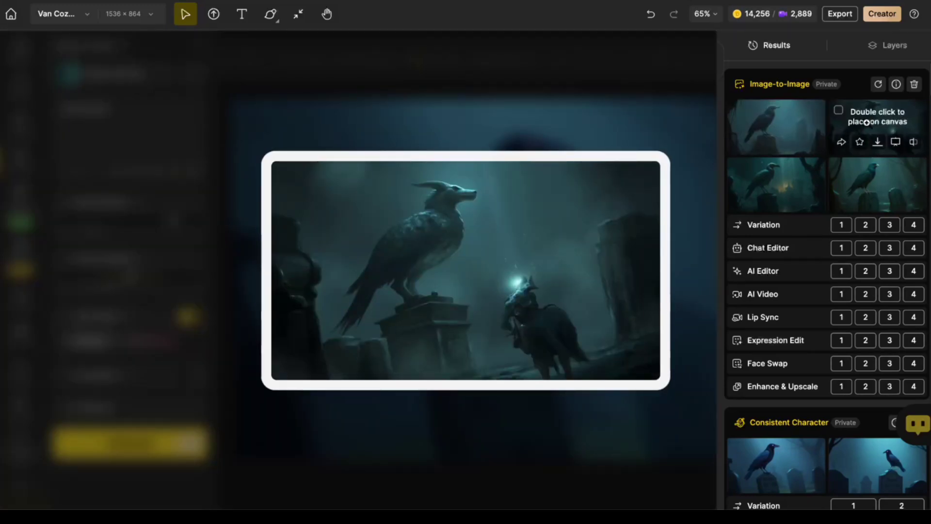
{"action": "mouse_move", "coordinate": [872, 186]}
{"action": "mouse_move", "coordinate": [806, 188]}
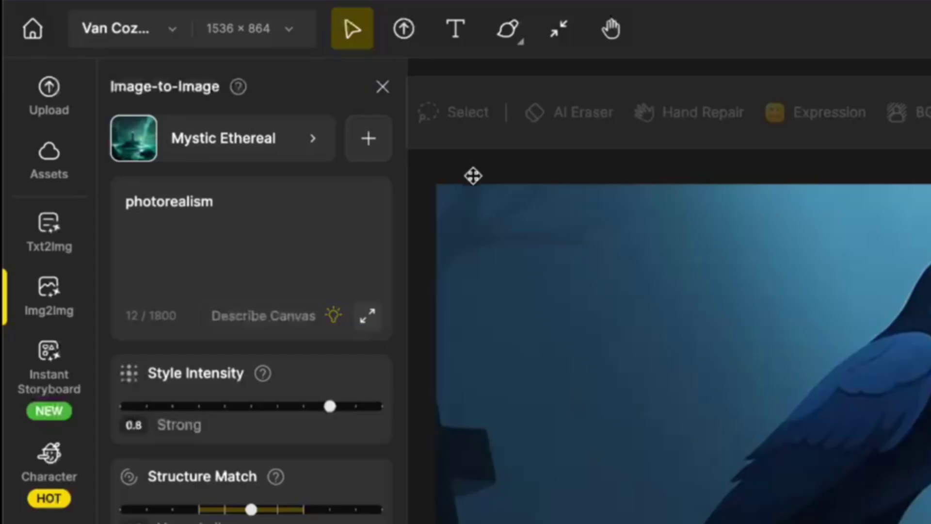
- Replace the prompt with an automatic description of the canvas and make the grave marking read "HARTWELL 1897-1932"
{"action": "left_click", "coordinate": [124, 107]}
{"action": "key", "text": "ctrl+a"}
{"action": "key", "text": "BackSpace"}
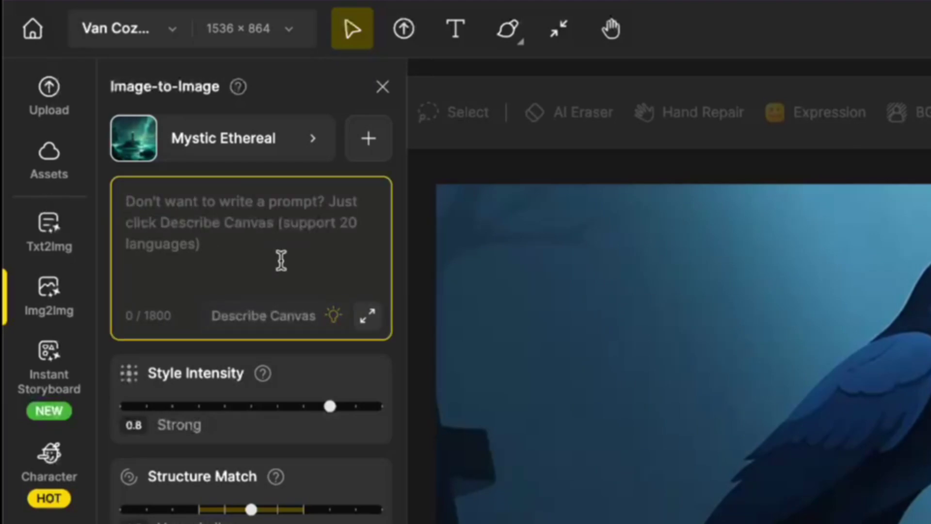
{"action": "left_click", "coordinate": [270, 327]}
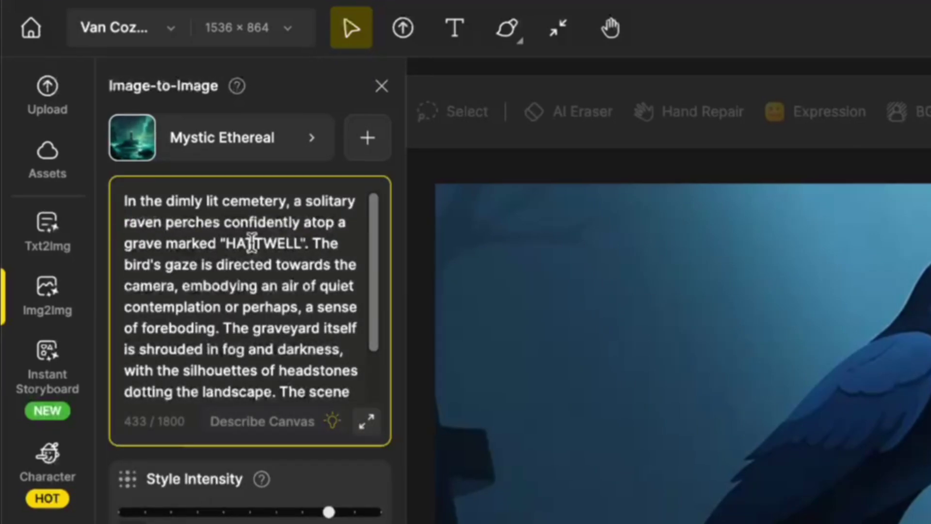
{"action": "scroll", "coordinate": [302, 226], "scroll_direction": "down", "scroll_amount": 1}
{"action": "type", "text": "1897-1932"}
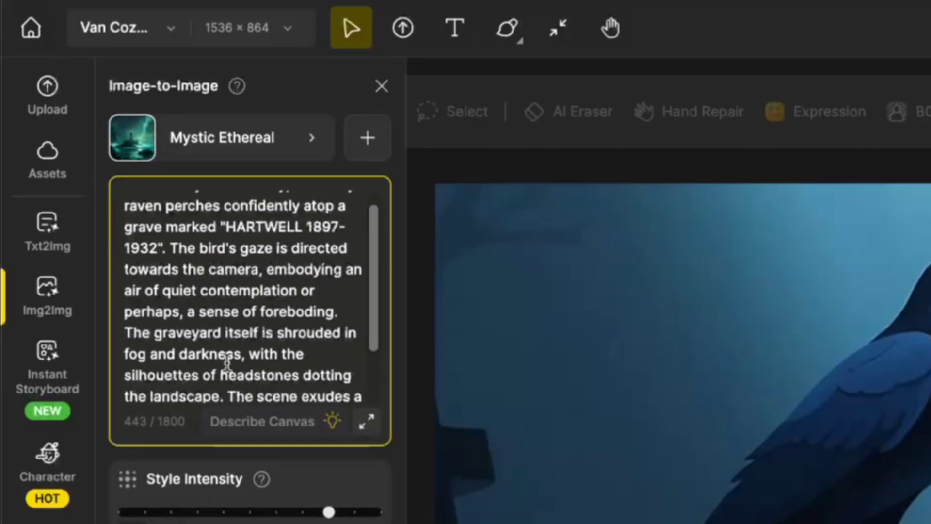
- Refine the raven prompt by adding "ghostly" before "bird's gaze", changing "crow" to "raven" and adding "with a glowing eye"
{"action": "scroll", "coordinate": [194, 286], "scroll_direction": "up", "scroll_amount": 2}
{"action": "left_click", "coordinate": [198, 264]}
{"action": "type", "text": "ghostly"}
{"action": "scroll", "coordinate": [270, 312], "scroll_direction": "down", "scroll_amount": 5}
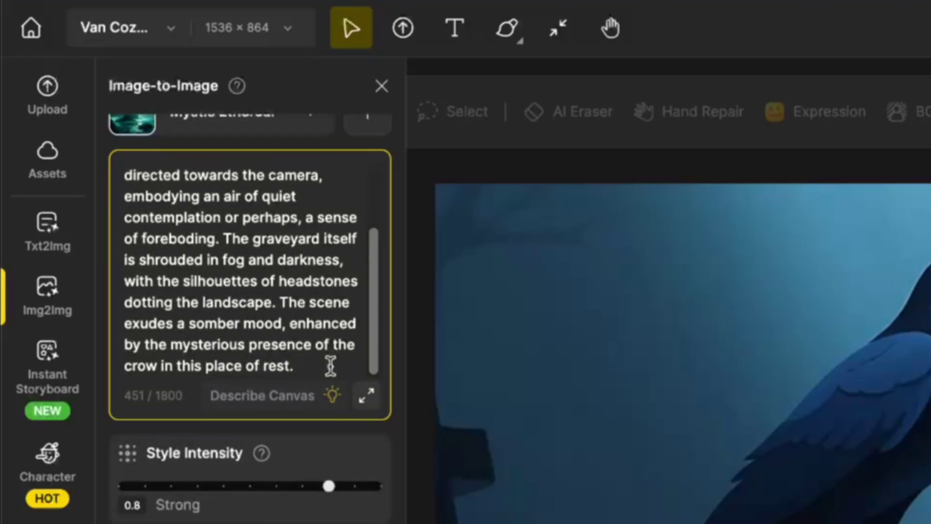
{"action": "double_click", "coordinate": [142, 366]}
{"action": "type", "text": "raven"}
{"action": "scroll", "coordinate": [285, 387], "scroll_direction": "up", "scroll_amount": 5}
{"action": "left_click", "coordinate": [162, 222]}
{"action": "type", "text": "with a glowing eye perches"}
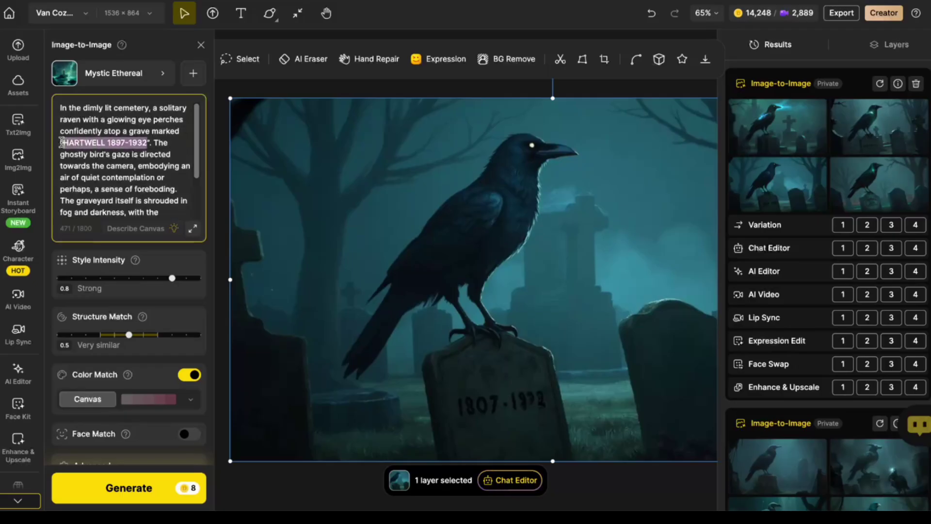
- Use the Chat Editor with FLUX.1 Kontext to make the gravestone say "HARTWELL 1897-1932"
{"action": "left_click", "coordinate": [509, 481]}
{"action": "type", "text": "make the graveysone sa"}
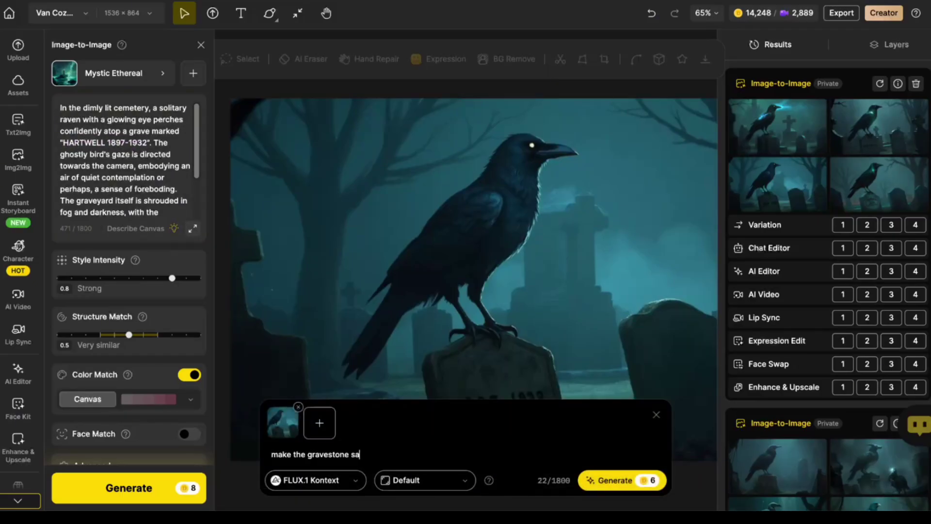
{"action": "type", "text": "y"}
{"action": "type", "text": "\"HARTWELL 1897-1932\""}
{"action": "left_click", "coordinate": [614, 482]}
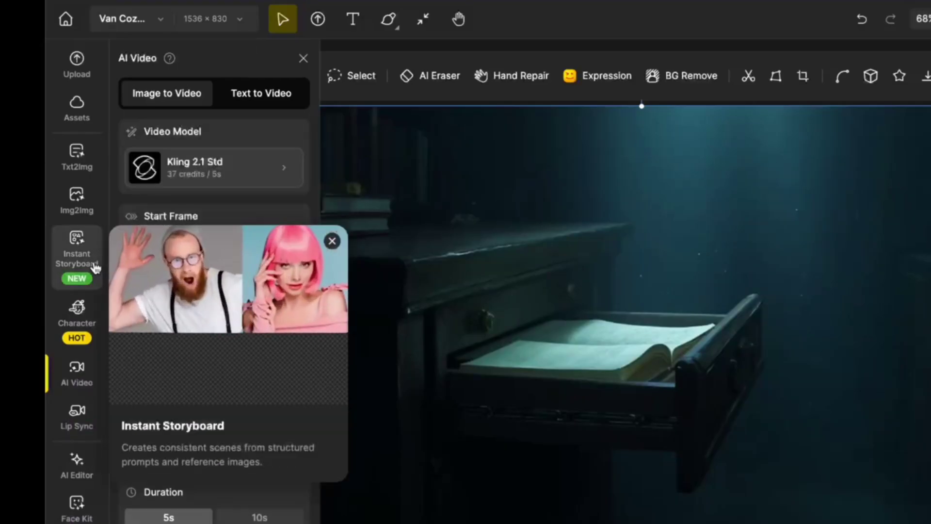
- Start an Instant Storyboard and set the earlier cemetery image from the history as the first reference
{"action": "left_click", "coordinate": [94, 266]}
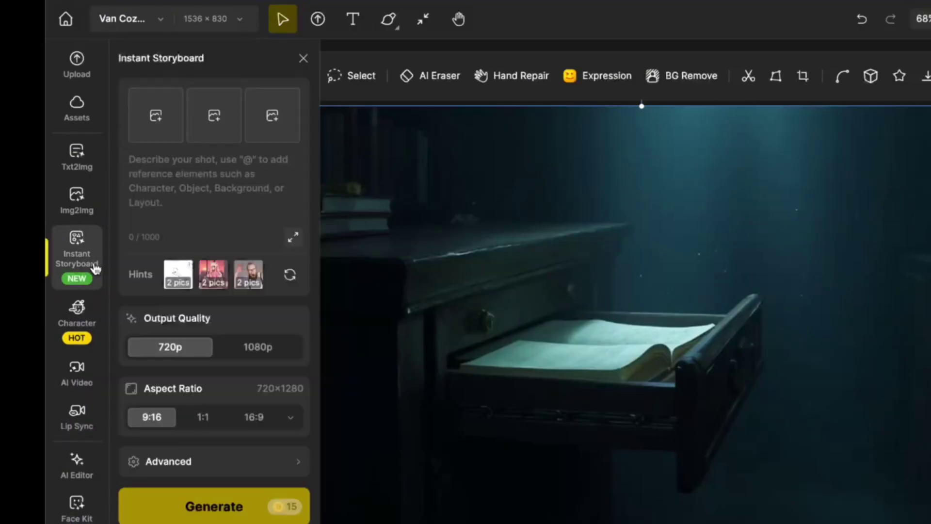
{"action": "left_click", "coordinate": [211, 278]}
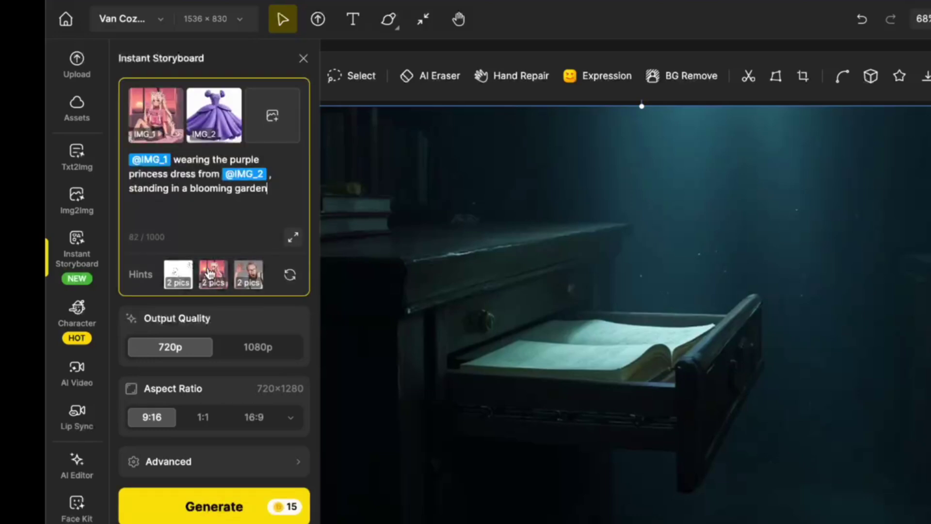
{"action": "left_click", "coordinate": [156, 105]}
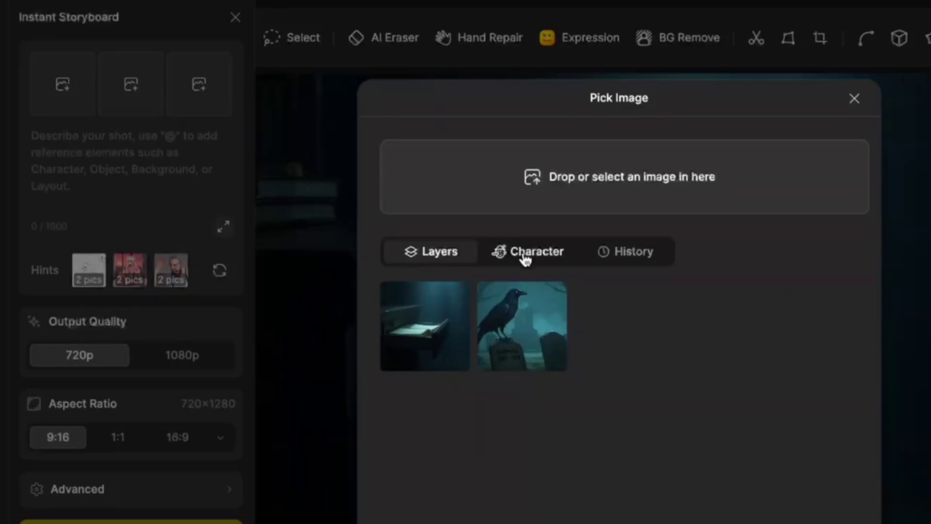
{"action": "left_click", "coordinate": [637, 262]}
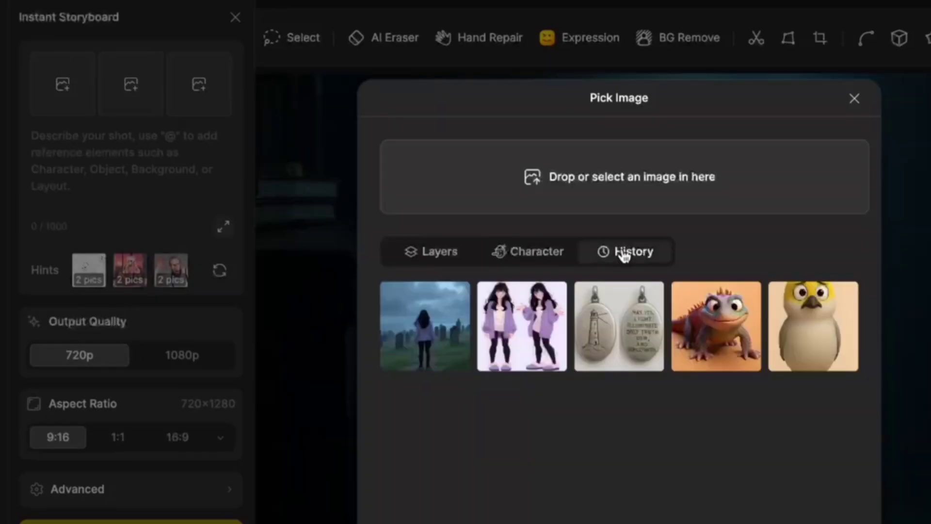
{"action": "left_click", "coordinate": [427, 335]}
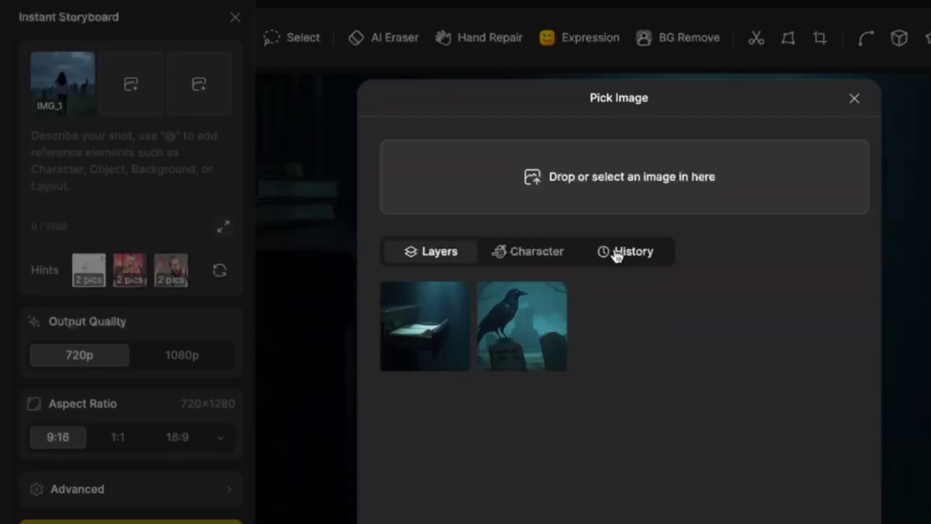
- Add the lavender-cardigan character sheet and the lighthouse pendant from the history as the second and third references
{"action": "left_click", "coordinate": [614, 253]}
{"action": "left_click", "coordinate": [516, 318]}
{"action": "left_click", "coordinate": [206, 87]}
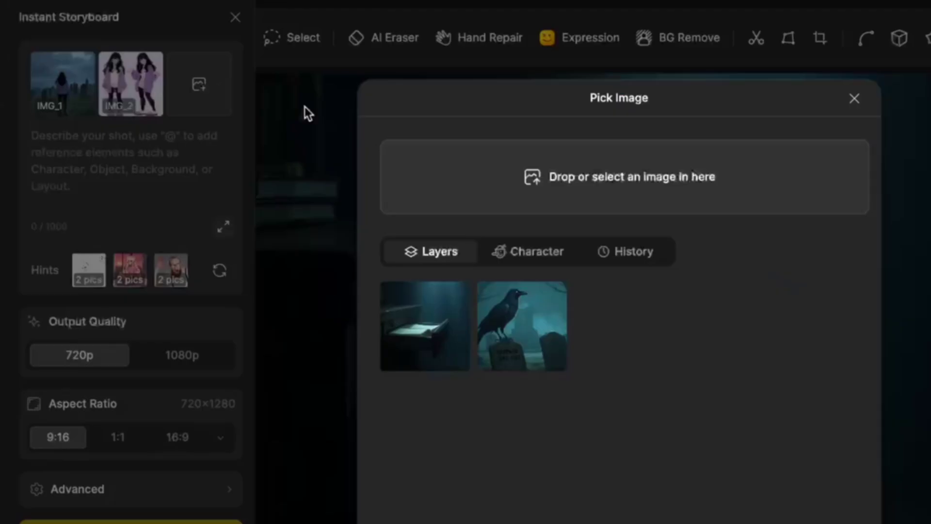
{"action": "left_click", "coordinate": [660, 253]}
{"action": "left_click", "coordinate": [621, 320]}
{"action": "left_click", "coordinate": [103, 175]}
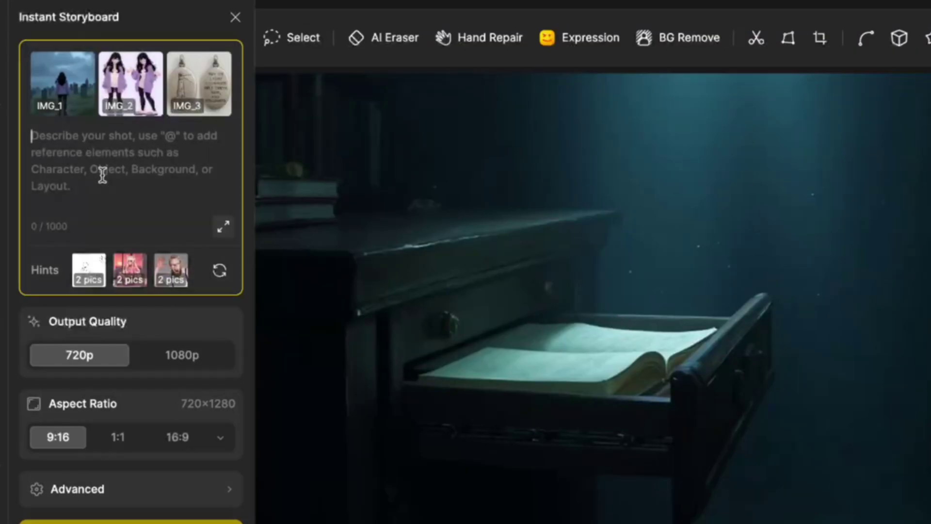
{"action": "type", "text": "@"}
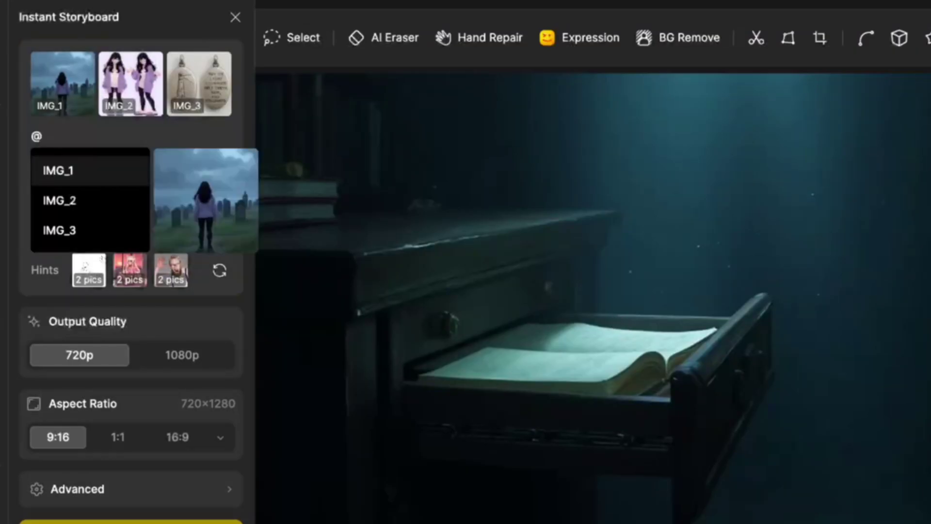
{"action": "left_click", "coordinate": [54, 170]}
{"action": "type", "text": "is an art style reference. The character in @IMG_2 is holding up a pendant that look"}
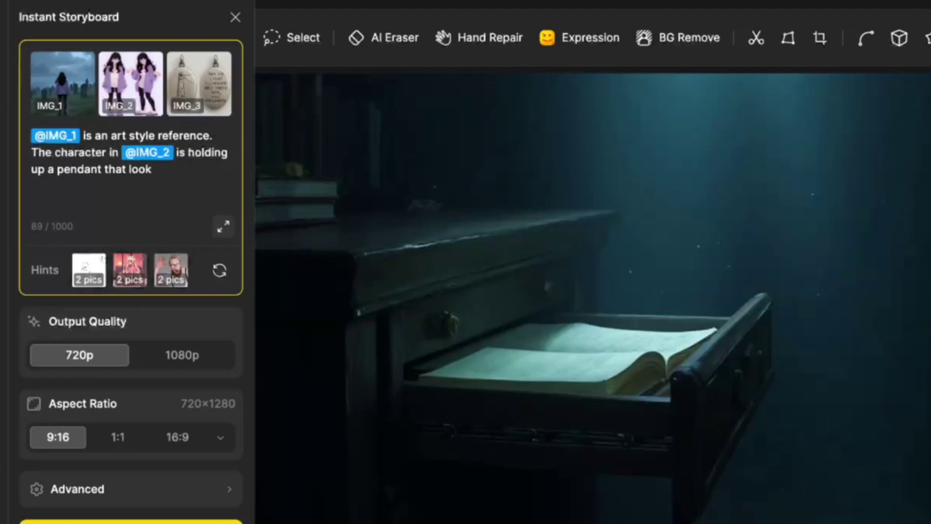
{"action": "type", "text": "s like @IMG_3 (the lighthouse is on one side and the text is on the other side). The pendant is dangling from a silver chain"}
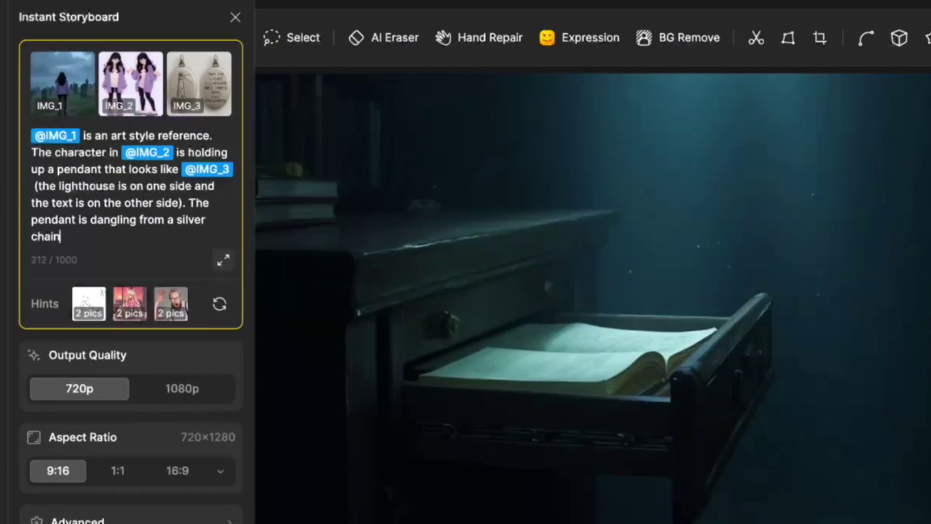
{"action": "type", "text": ". @IMG_2 hold the slowly spinning necklace up close to her face so"}
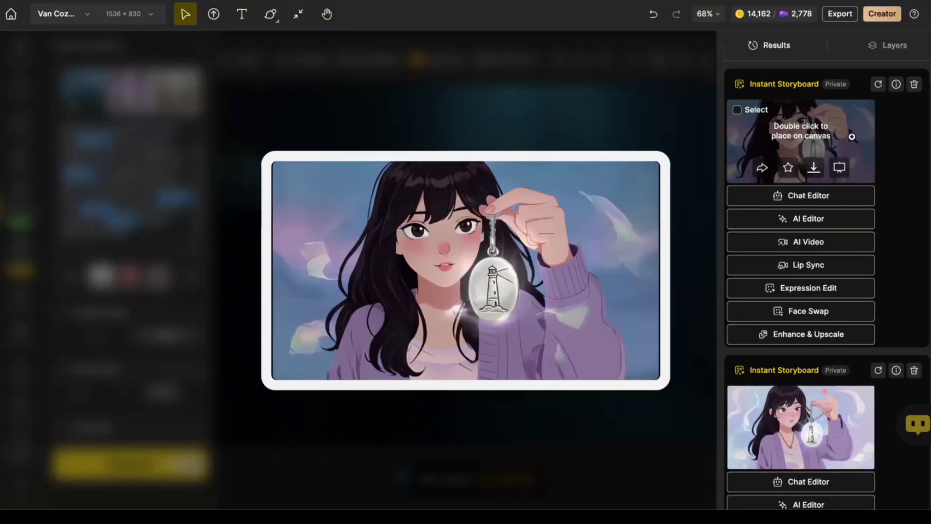
- Place the close-up pendant image on the canvas and restyle it through Image-to-Image with Mystic Ethereal, structure match 0.7, color match and face match
{"action": "double_click", "coordinate": [852, 137]}
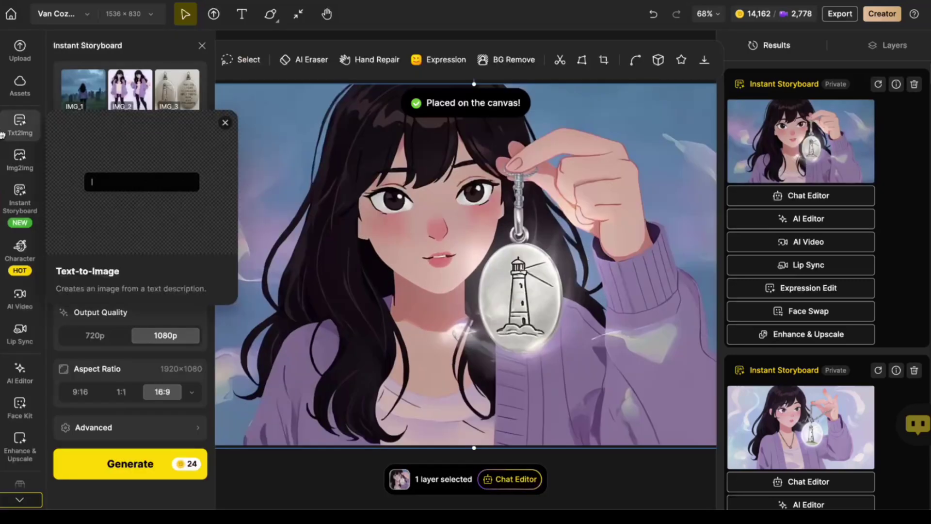
{"action": "left_click", "coordinate": [19, 169]}
{"action": "mouse_move", "coordinate": [821, 124]}
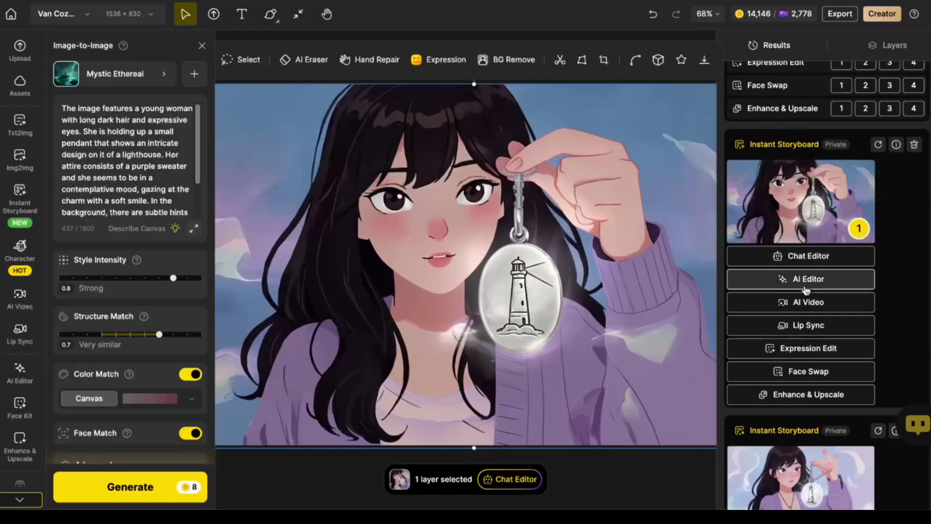
- Have the Chat Editor make the pendant image more photorealistic and magical in dark greens, teals and blues at 16:9, and place the result on the canvas
{"action": "left_click", "coordinate": [818, 262]}
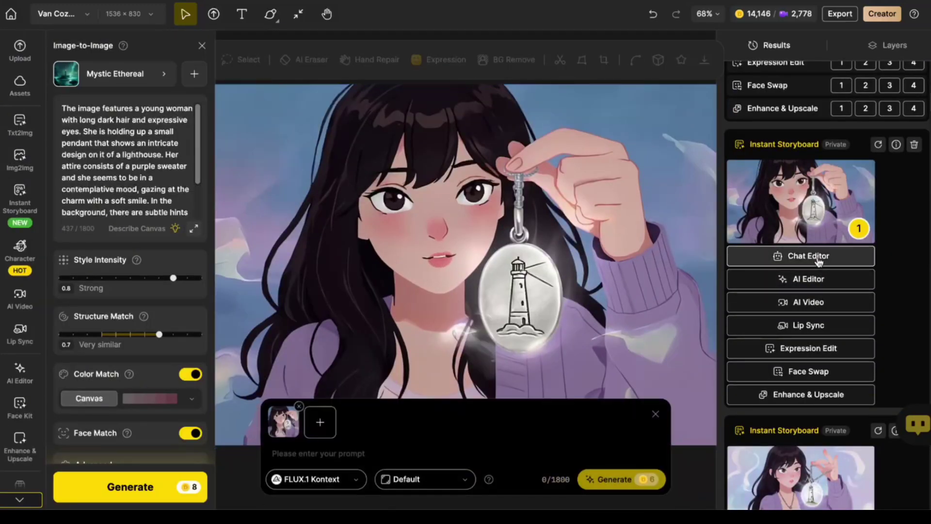
{"action": "type", "text": "Make this look more"}
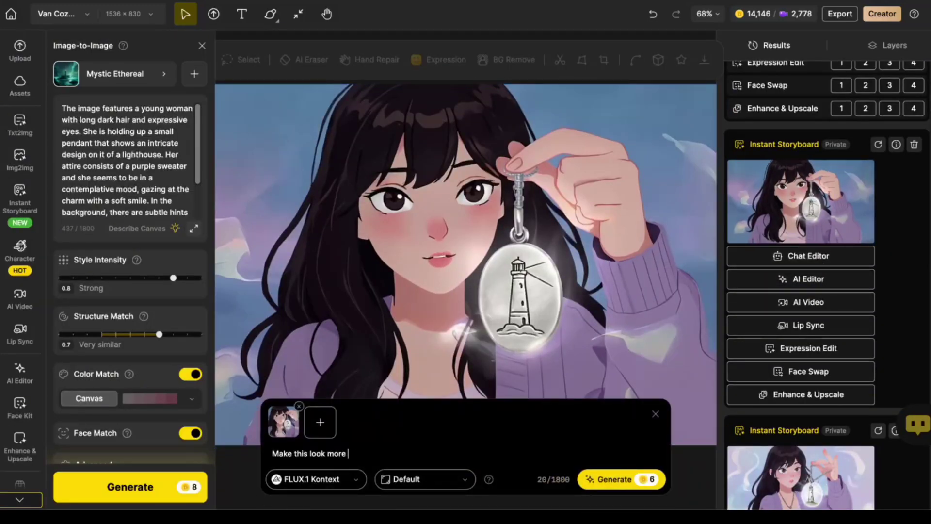
{"action": "type", "text": "with a bit magical flair. the color scheme should be darker and more"}
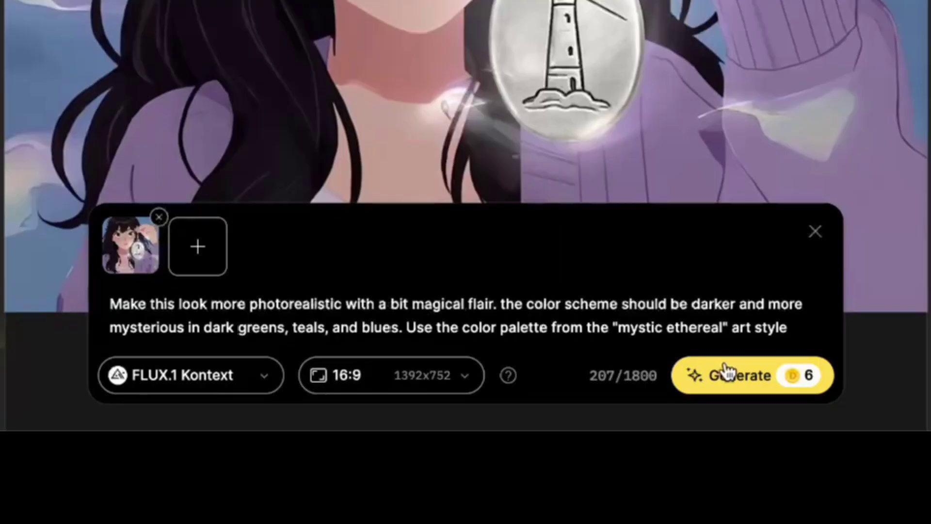
{"action": "left_click", "coordinate": [726, 374]}
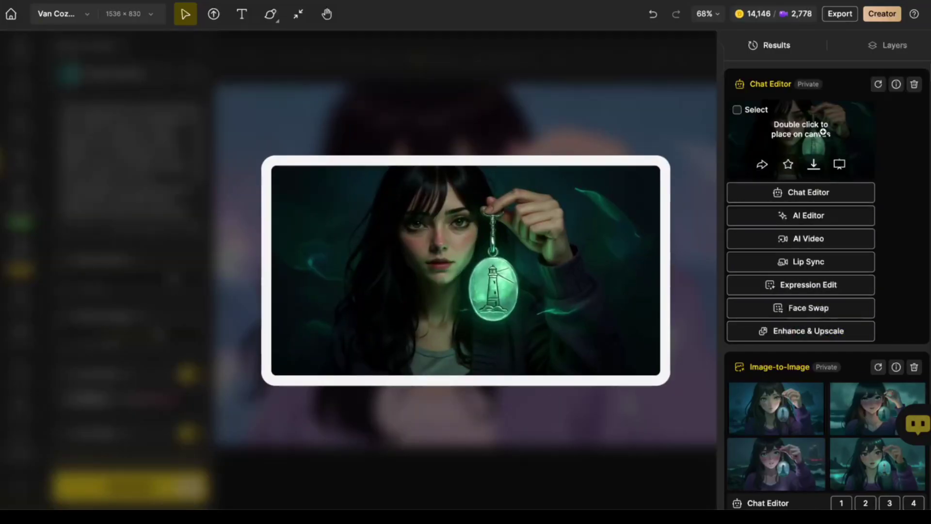
{"action": "double_click", "coordinate": [824, 131]}
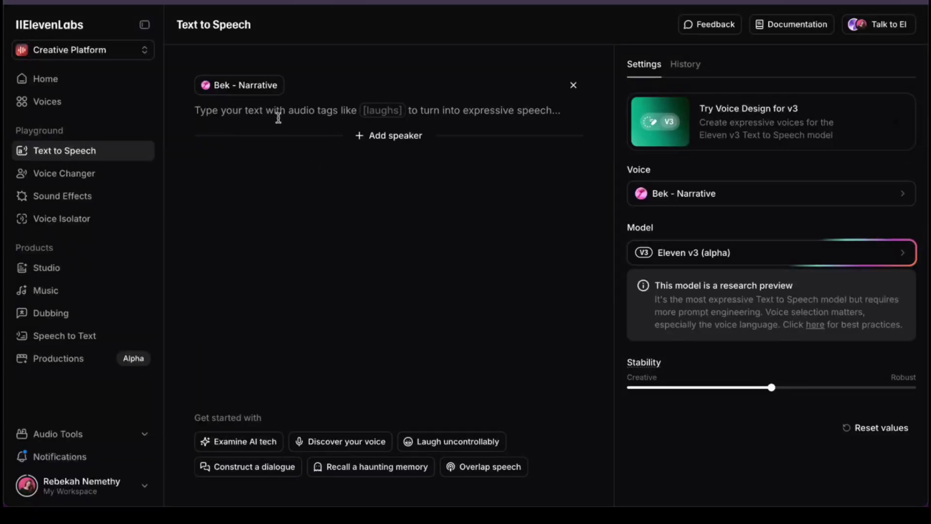
- Switch to ElevenLabs Text to Speech and enter the trailer narration, from "A missing woman. A haunted lighthouse." to "coming Fall 2025."
{"action": "type", "text": "A missing woman. A haunted lighthouse. And a town scavenger hunt... where the prize might be survival.  Piper Ashwood didn’t want to return to their hometown... especially not for a funeral.  But when the librarian disappears, clues turn ghostly, and the past claws its way back—Piper and their ghost raven Shade are the only ones asking the right questions.  Foggy Pines has secrets to protect... and something hungry in the dark.  Book pre-order now available—coming October 2025."}
{"action": "key", "text": "BackSpace"}
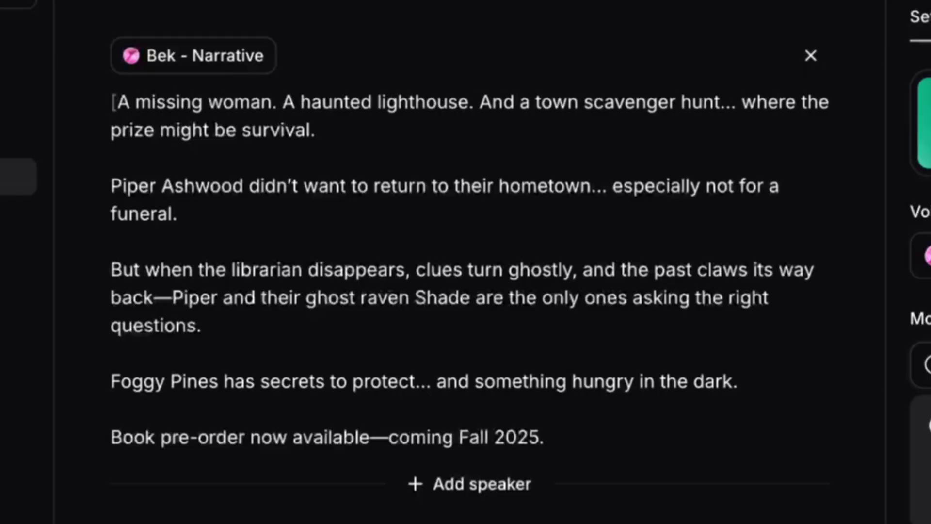
- Start the narration with the tag "[movie trailer voice]", set Stability to Creative and generate the speech
{"action": "type", "text": "[movie trailer voi"}
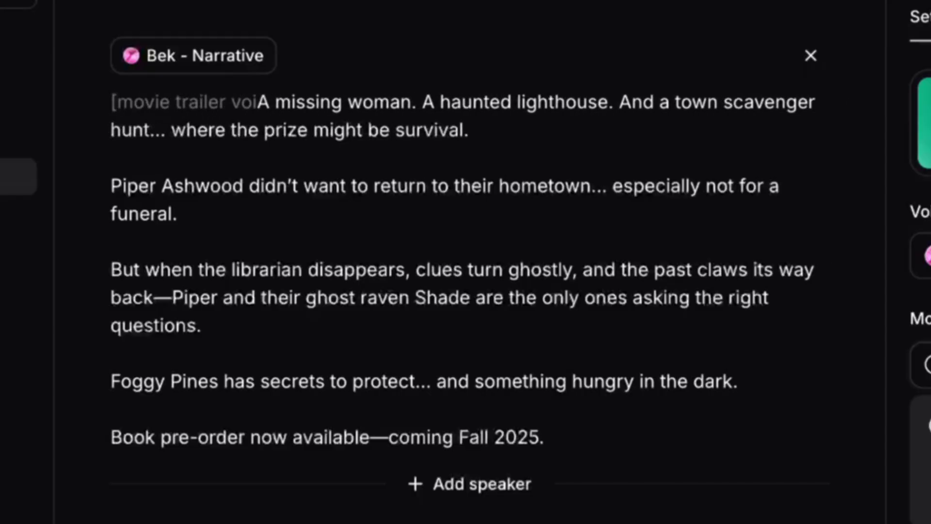
{"action": "type", "text": "ce]"}
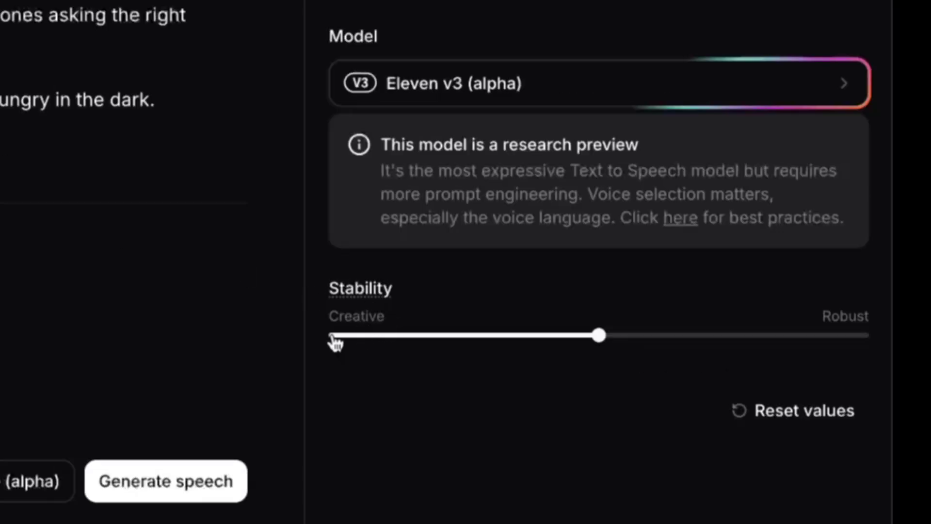
{"action": "left_click", "coordinate": [334, 337]}
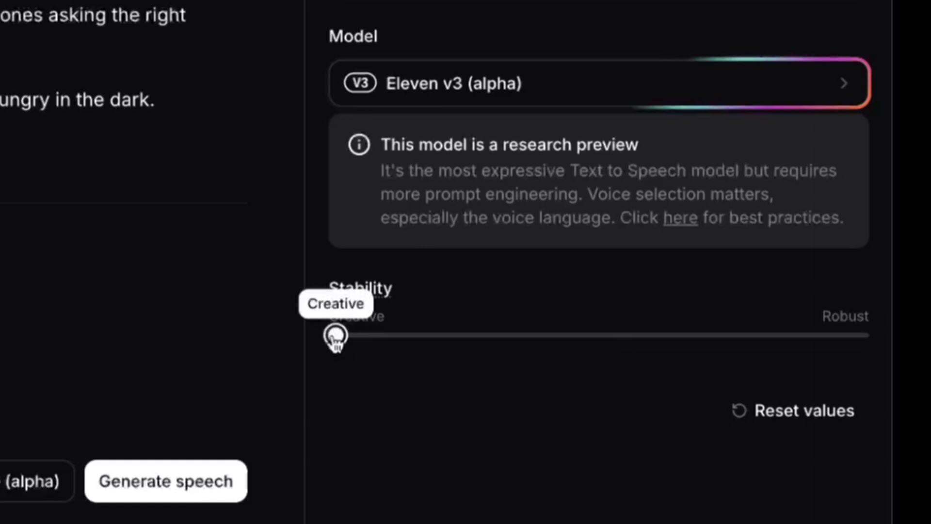
{"action": "left_click", "coordinate": [153, 496]}
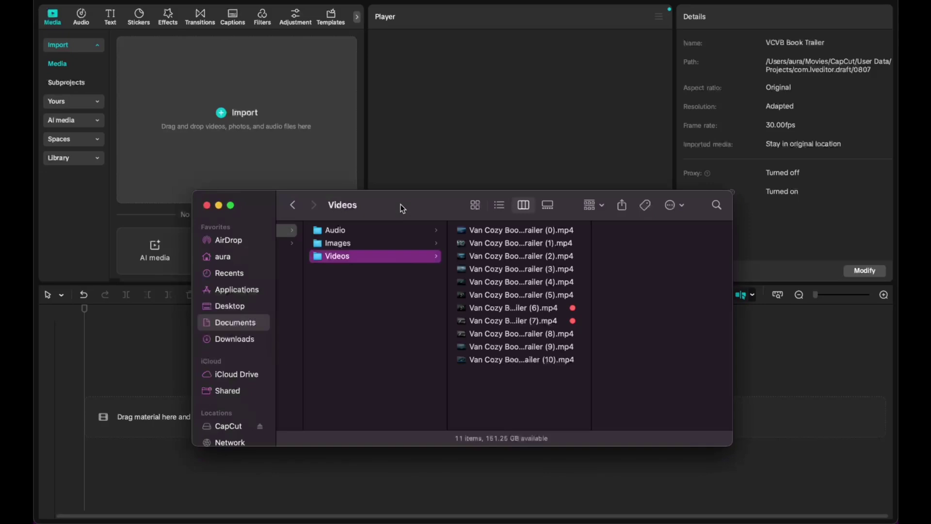
- Switch to CapCut, bring in all the Van Cozy Book Trailer clips from the Videos folder, and split the lighthouse clip at the playhead
{"action": "left_click", "coordinate": [514, 230]}
{"action": "key", "text": "super+a"}
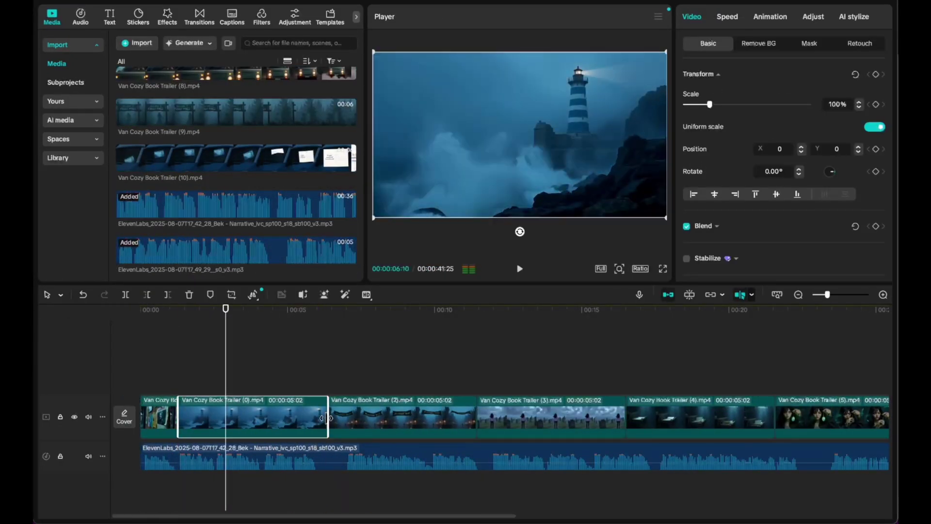
{"action": "key", "text": "ctrl+b"}
{"action": "left_click", "coordinate": [334, 450]}
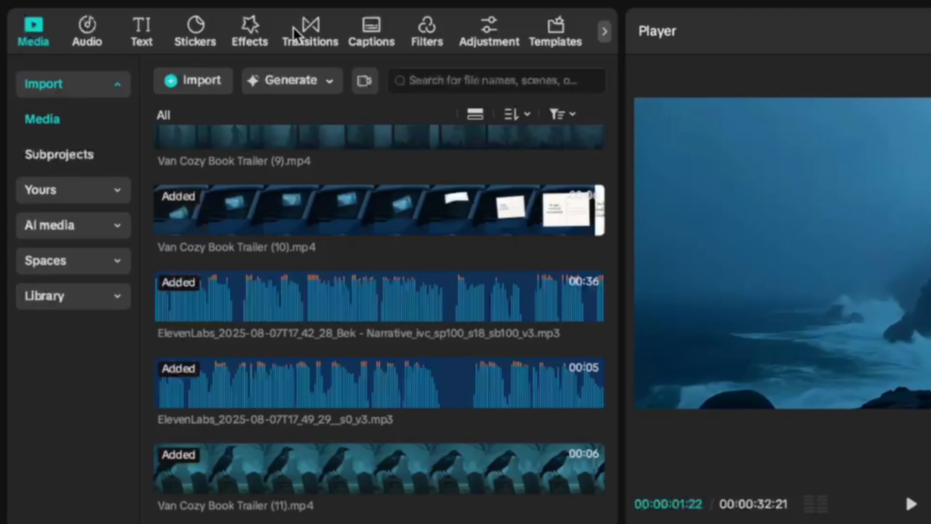
- Generate captions with the glowing white "THE QUICK" template from the Trending caption templates and play the captioned trailer
{"action": "left_click", "coordinate": [232, 19]}
{"action": "left_click", "coordinate": [54, 149]}
{"action": "scroll", "coordinate": [427, 273], "scroll_direction": "down", "scroll_amount": 10}
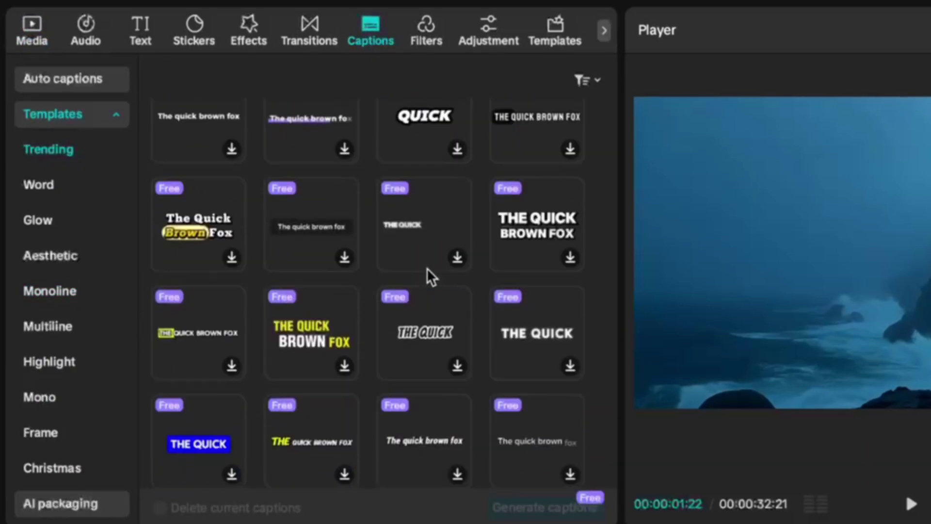
{"action": "left_click", "coordinate": [438, 280]}
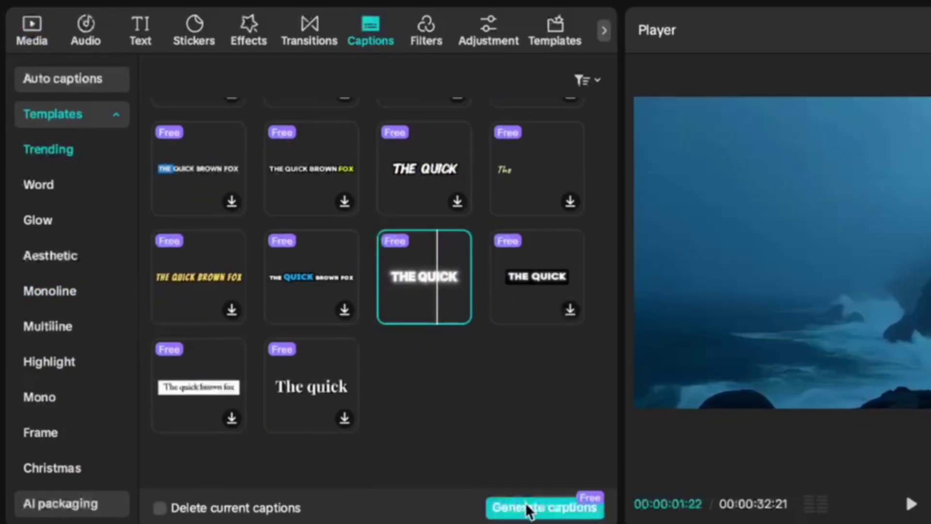
{"action": "left_click", "coordinate": [528, 509]}
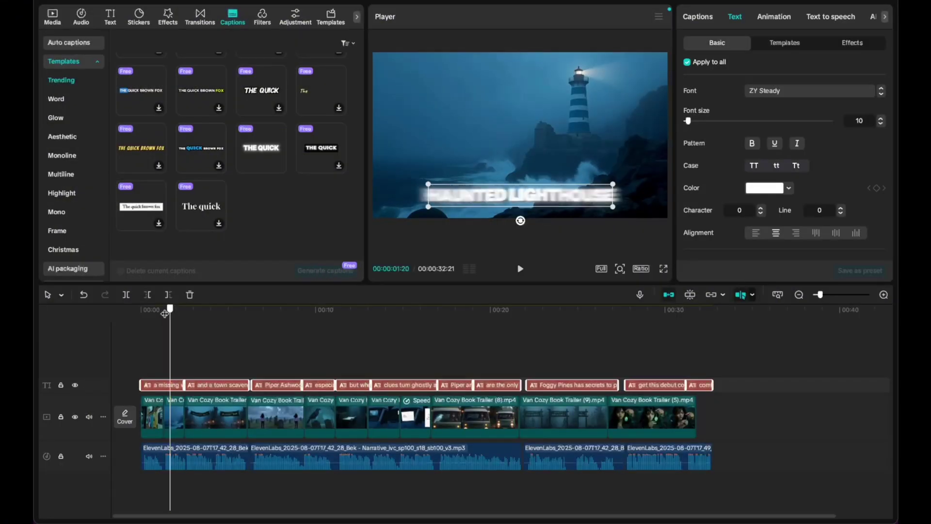
{"action": "left_click", "coordinate": [520, 269]}
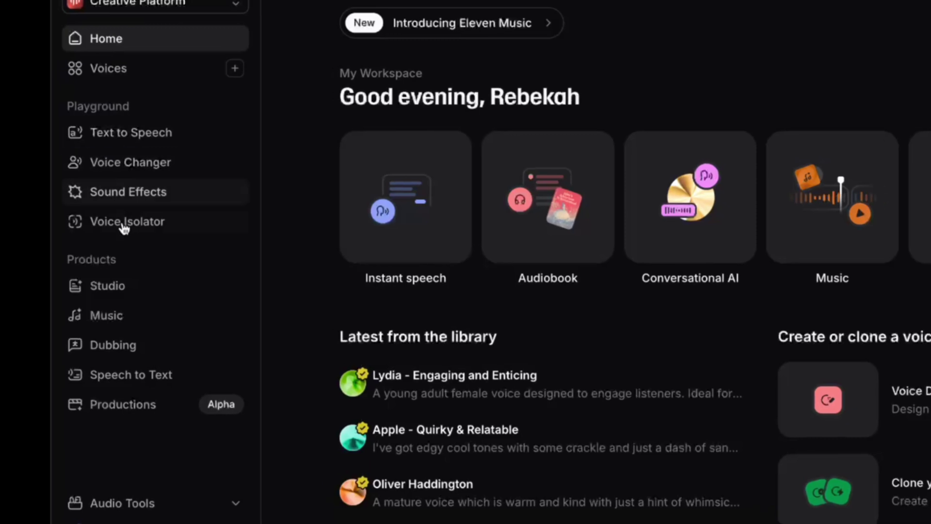
- Switch to ElevenLabs Music, generate a 30s track from "background music for a paranormal cozy mystery book trailer", and play Variation 1
{"action": "left_click", "coordinate": [168, 353]}
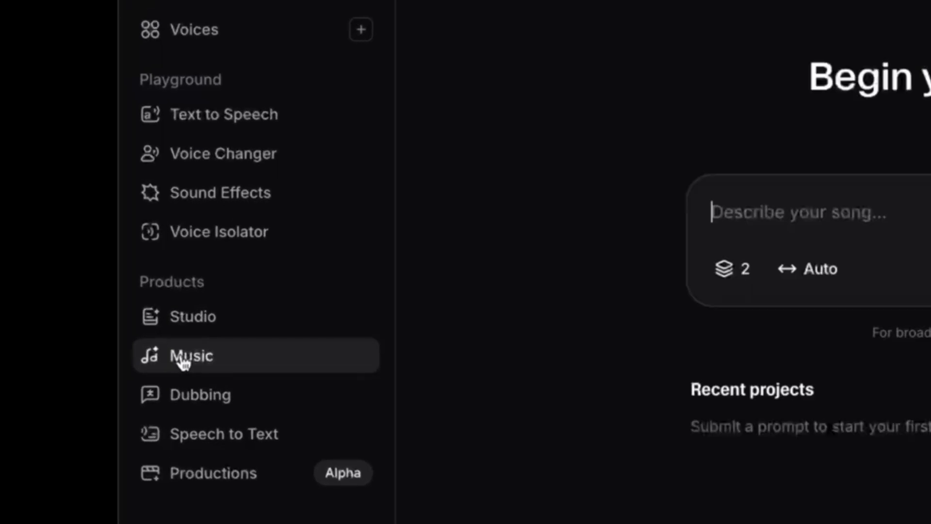
{"action": "type", "text": "b"}
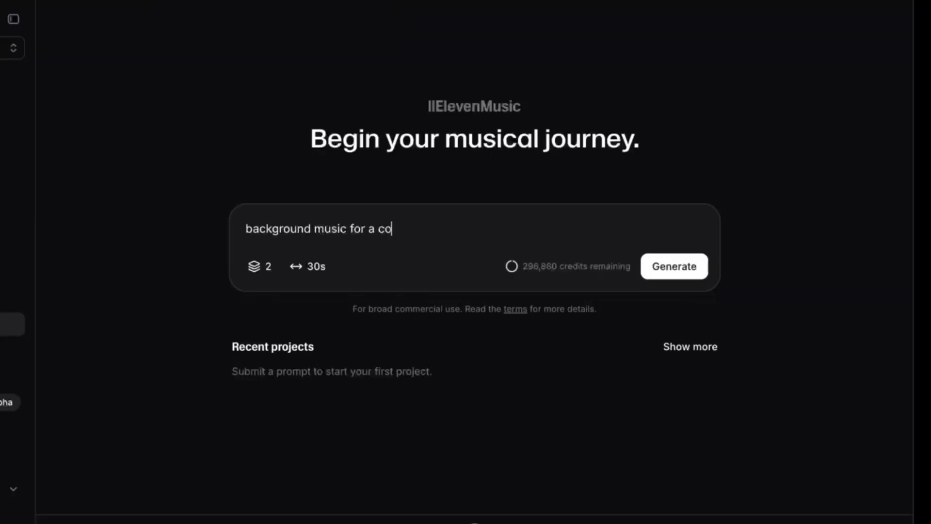
{"action": "left_click", "coordinate": [379, 228]}
{"action": "type", "text": "paranormal"}
{"action": "left_click", "coordinate": [674, 267]}
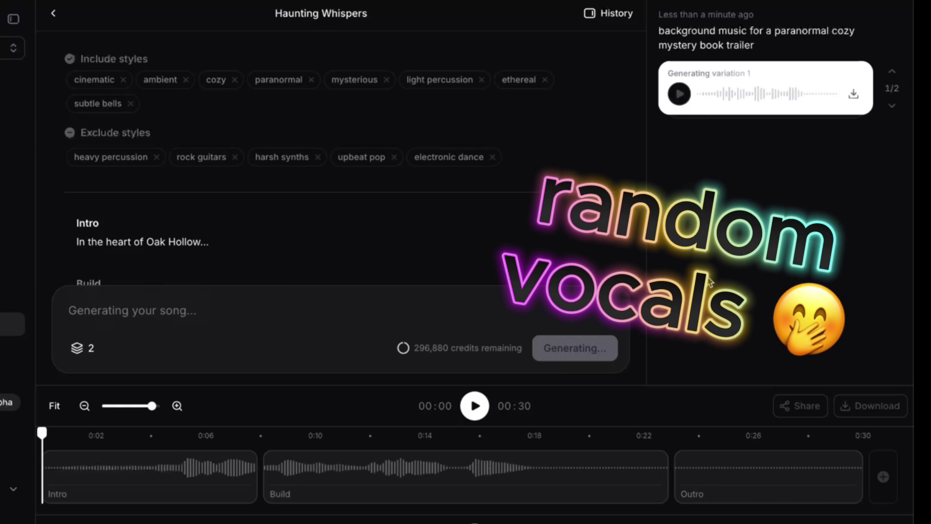
{"action": "scroll", "coordinate": [557, 204], "scroll_direction": "down", "scroll_amount": 5}
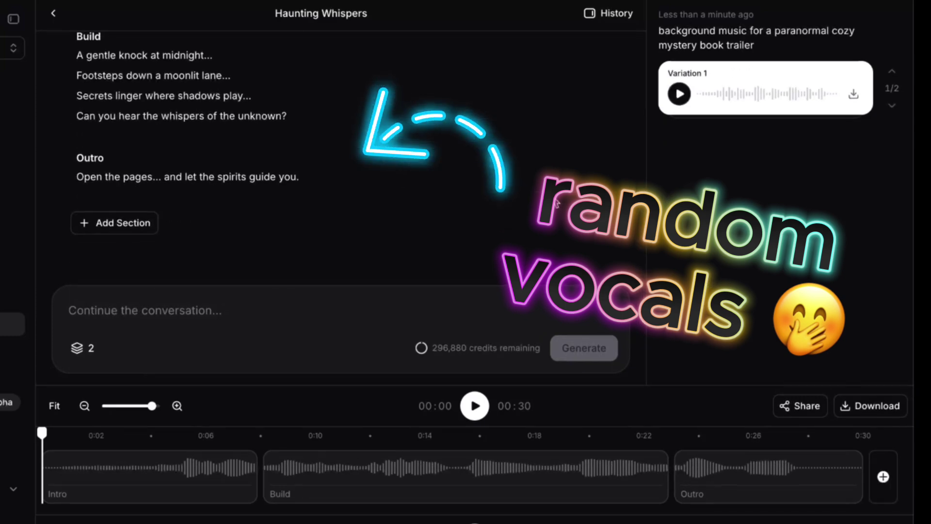
{"action": "scroll", "coordinate": [639, 102], "scroll_direction": "up", "scroll_amount": 5}
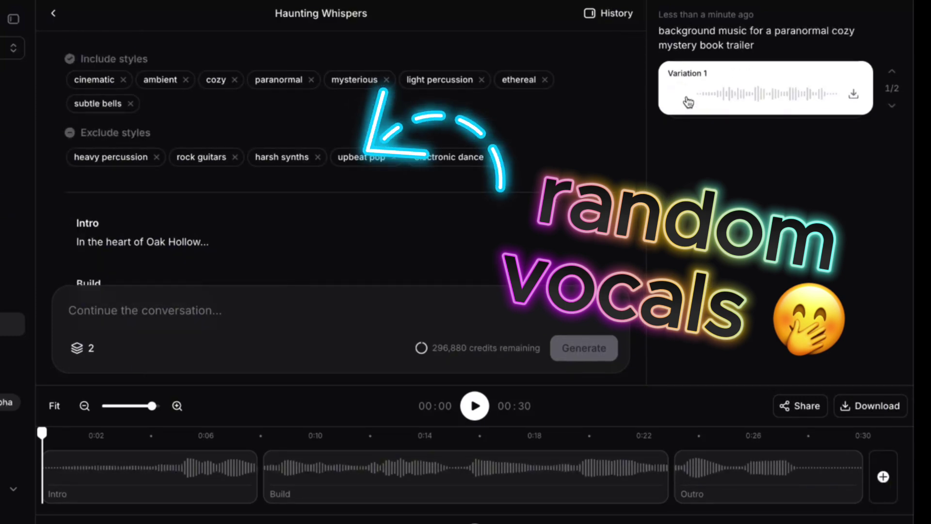
{"action": "left_click", "coordinate": [688, 100]}
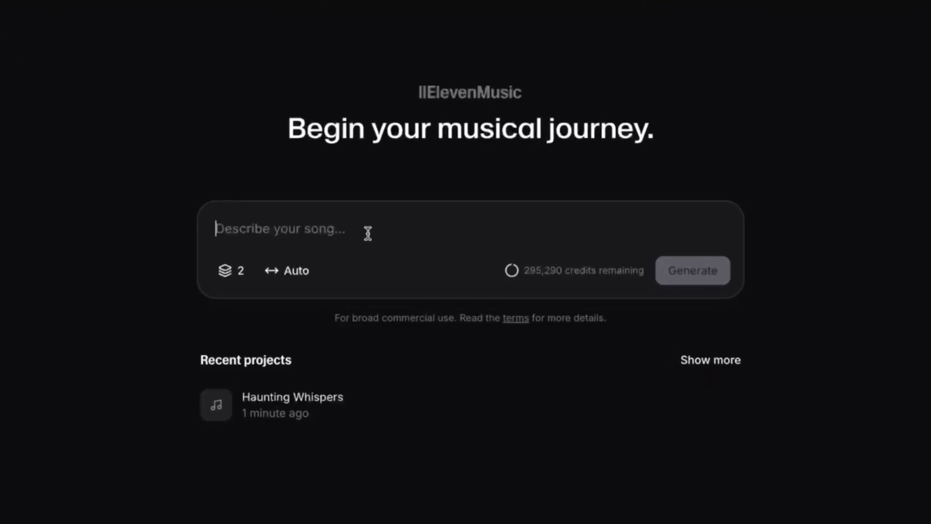
- Generate a 30s track from "dramatic background music (music only no vocals) for a paranormal cozy mystery book trailer" and play Variation 2
{"action": "type", "text": "dramatic background music (music only no voc"}
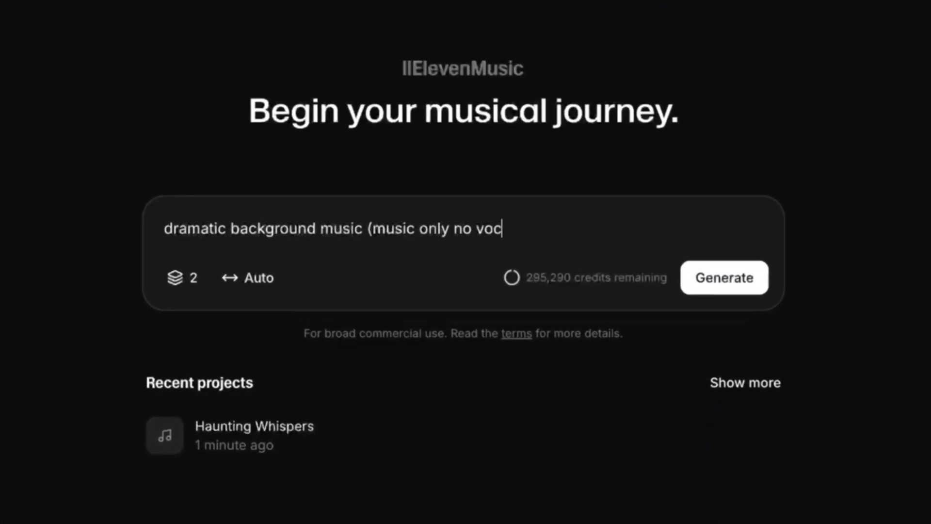
{"action": "type", "text": "als) for a paranormal cozy myster"}
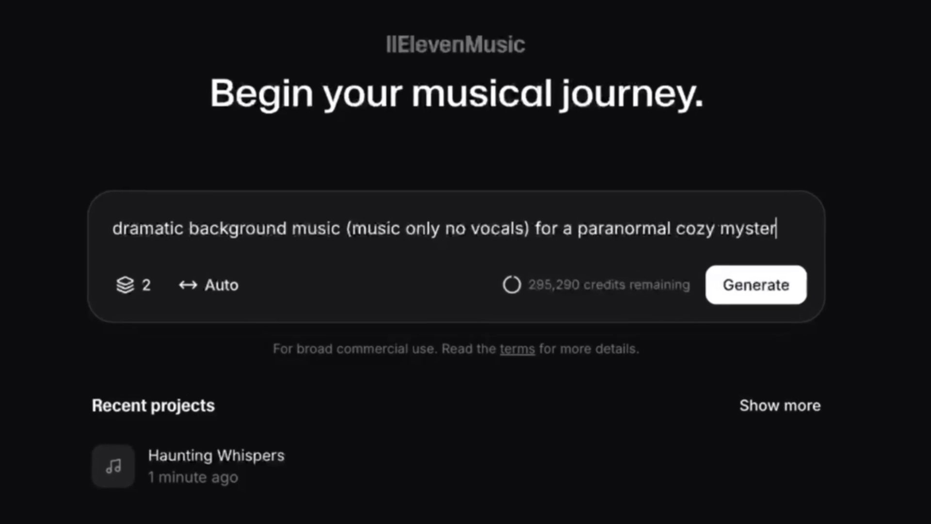
{"action": "type", "text": "y book trailer"}
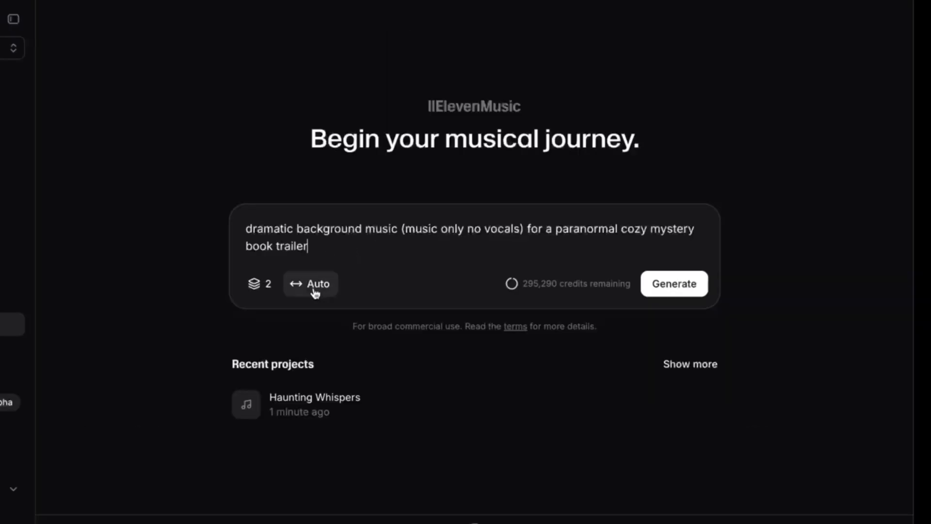
{"action": "left_click", "coordinate": [315, 291]}
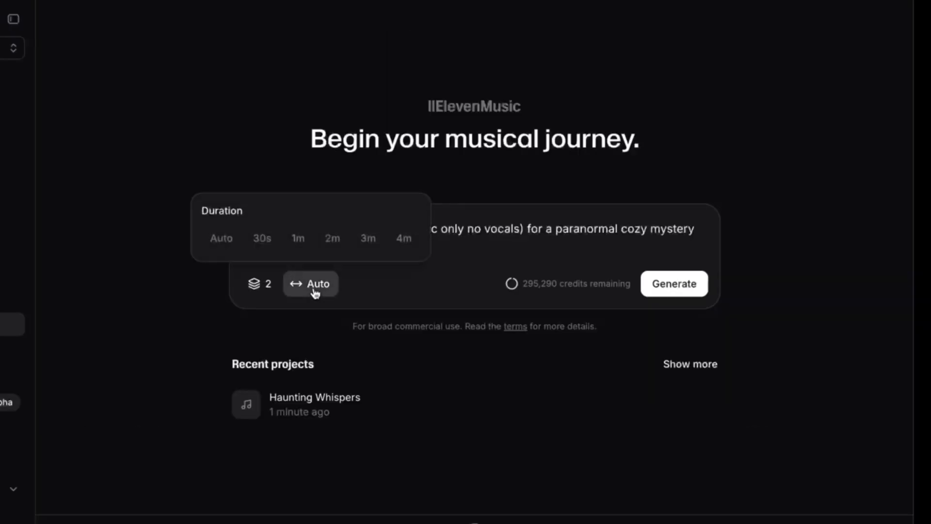
{"action": "left_click", "coordinate": [262, 237]}
{"action": "left_click", "coordinate": [662, 282]}
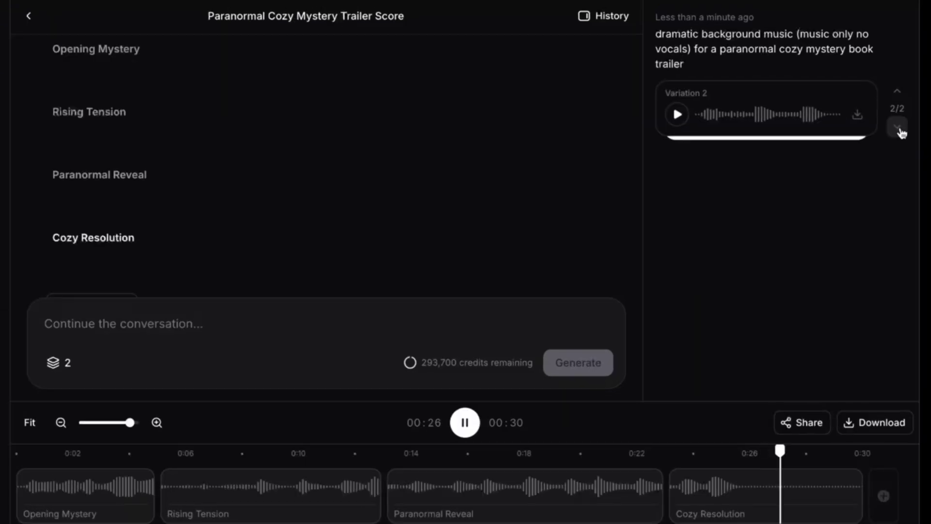
{"action": "left_click", "coordinate": [676, 116]}
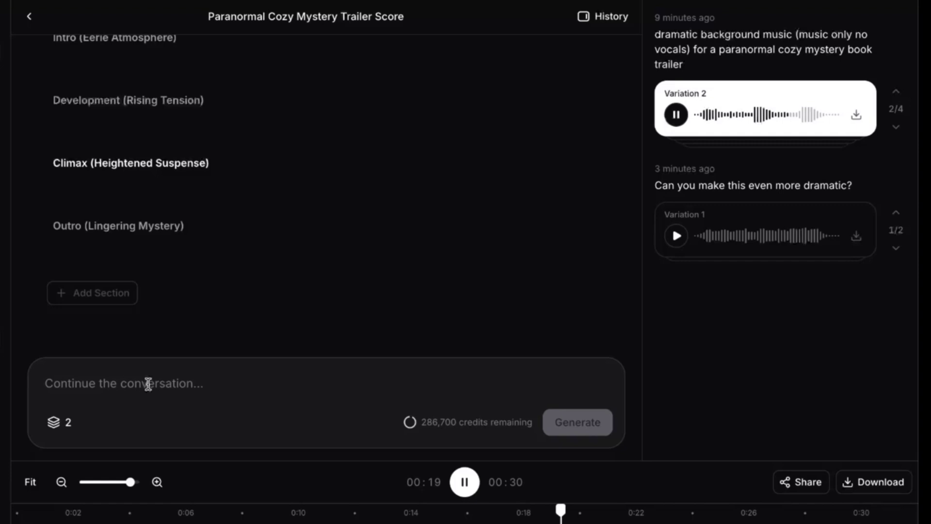
- Write the follow-up prompt "Can you make this even more dramatic?" for the trailer score
{"action": "left_click", "coordinate": [148, 384]}
{"action": "type", "text": "Can you. mak"}
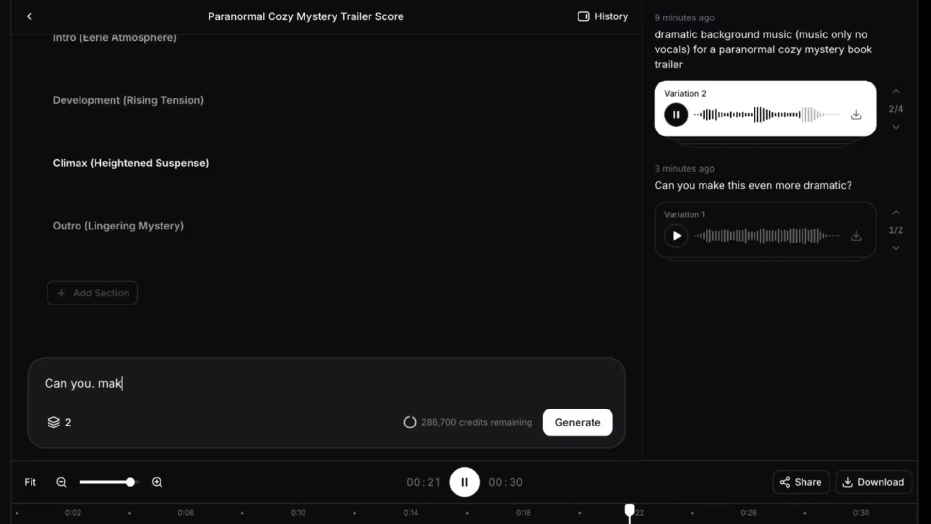
{"action": "type", "text": "e this even"}
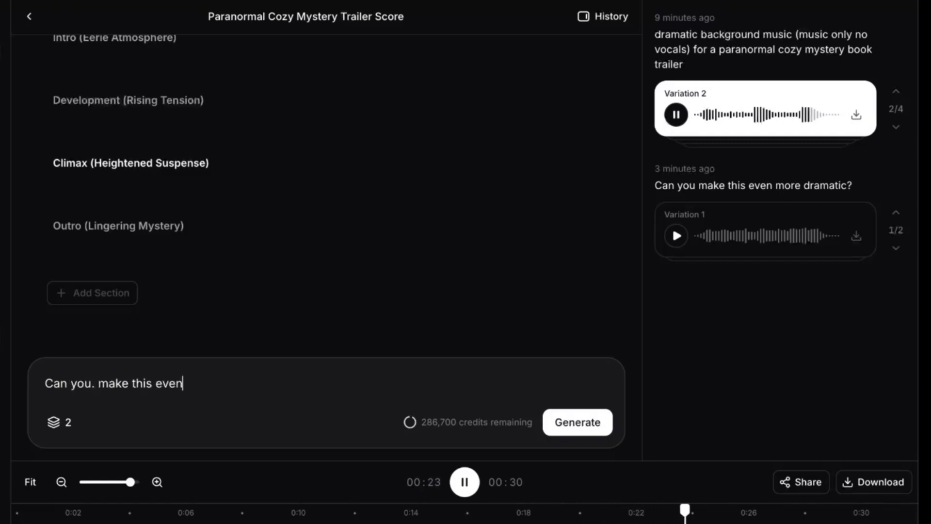
{"action": "type", "text": " more dramatic?"}
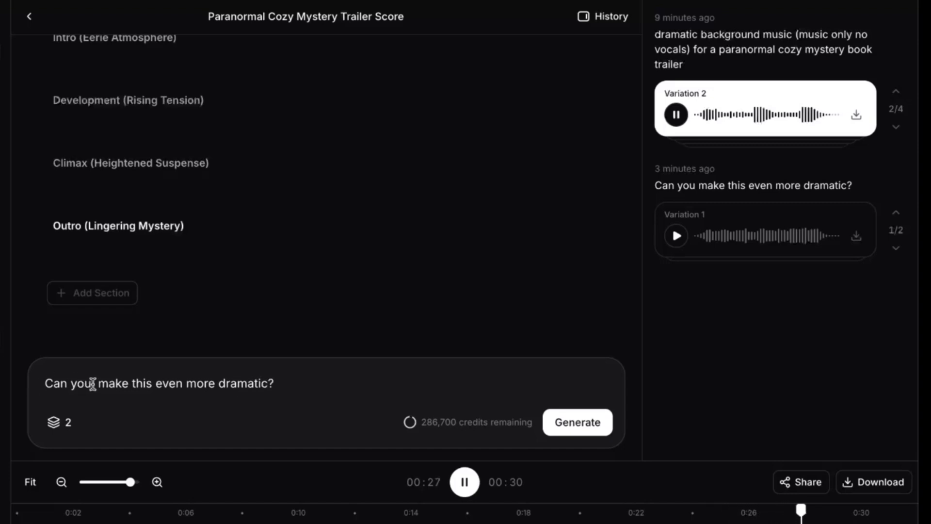
{"action": "key", "text": "BackSpace"}
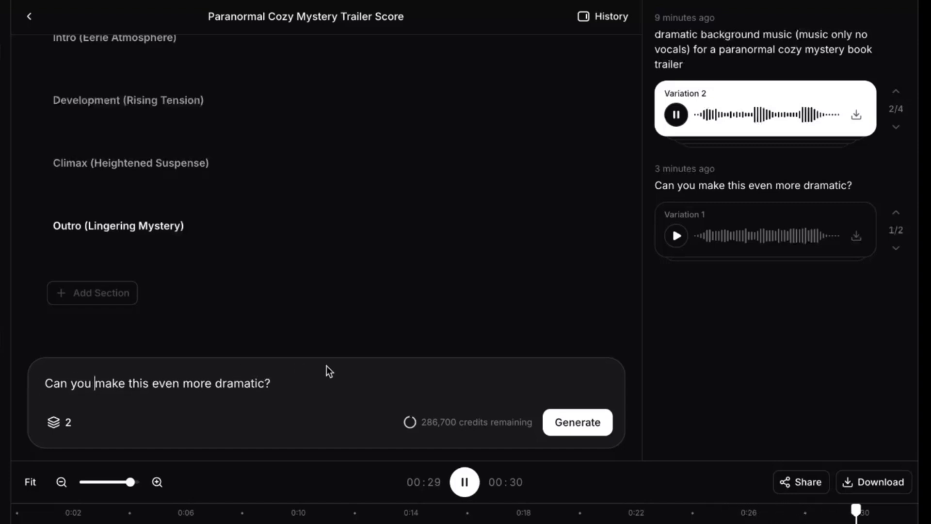
{"action": "left_click", "coordinate": [333, 378]}
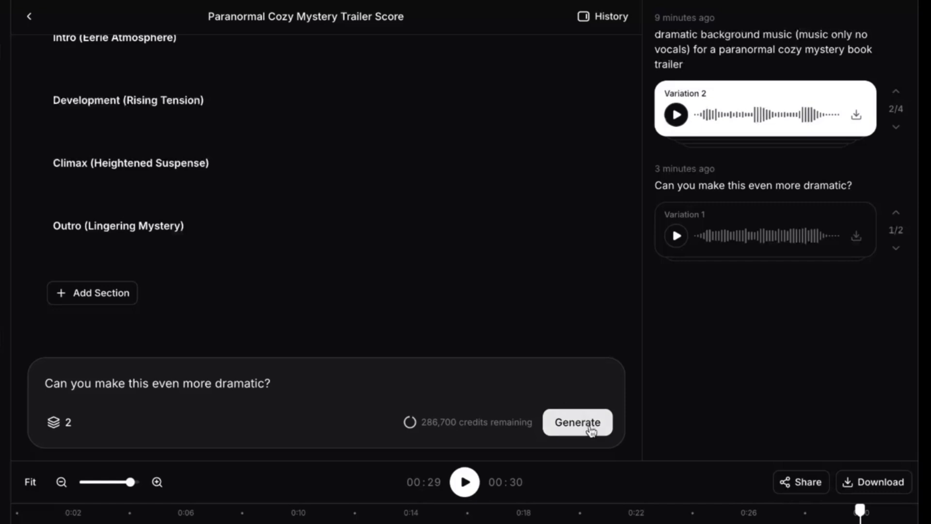
- Select and listen to Variation 1 of the more dramatic trailer score
{"action": "left_click", "coordinate": [699, 252]}
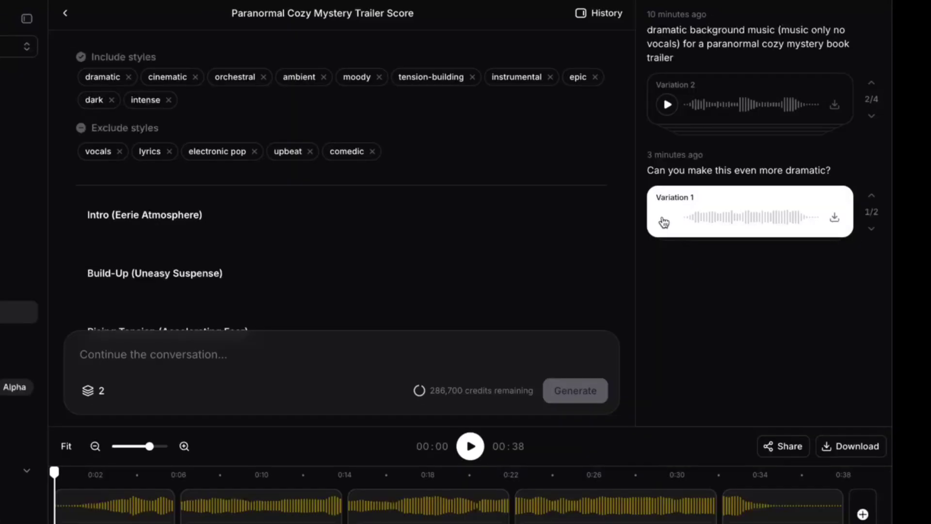
{"action": "left_click", "coordinate": [666, 224]}
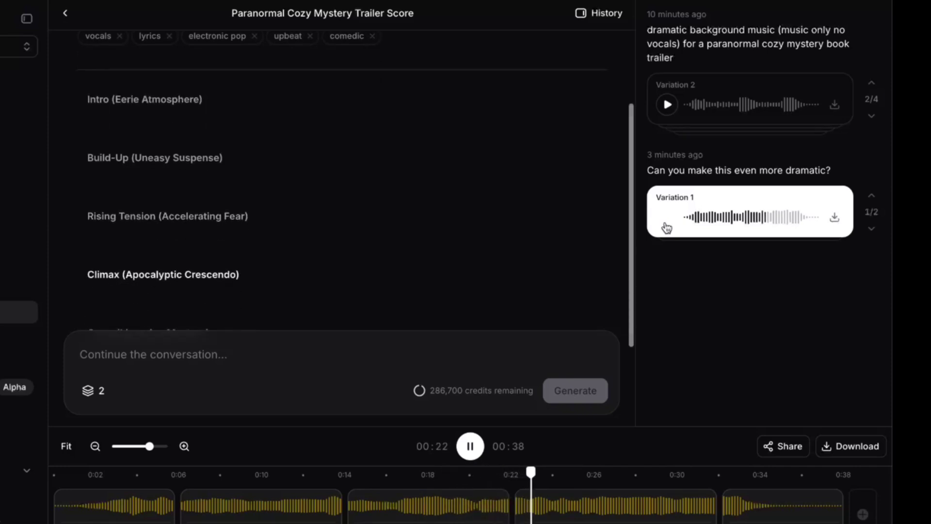
{"action": "left_click", "coordinate": [666, 224]}
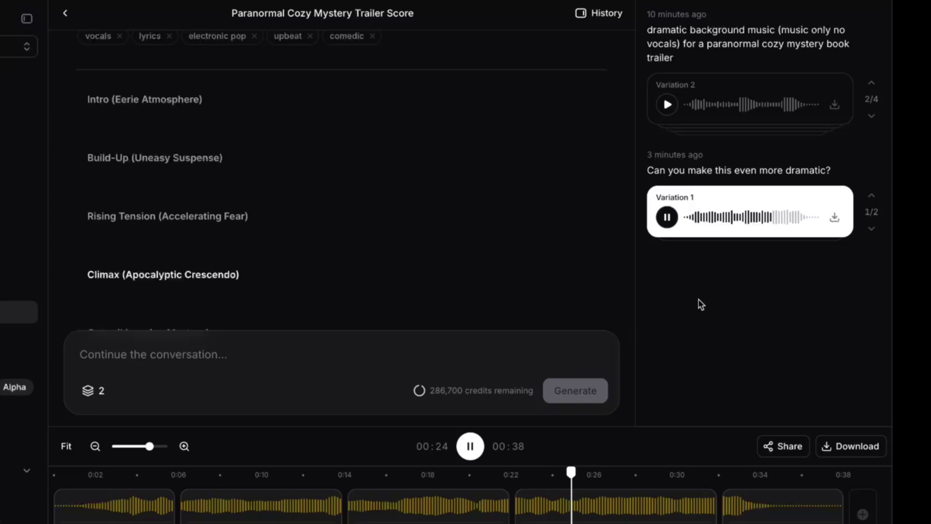